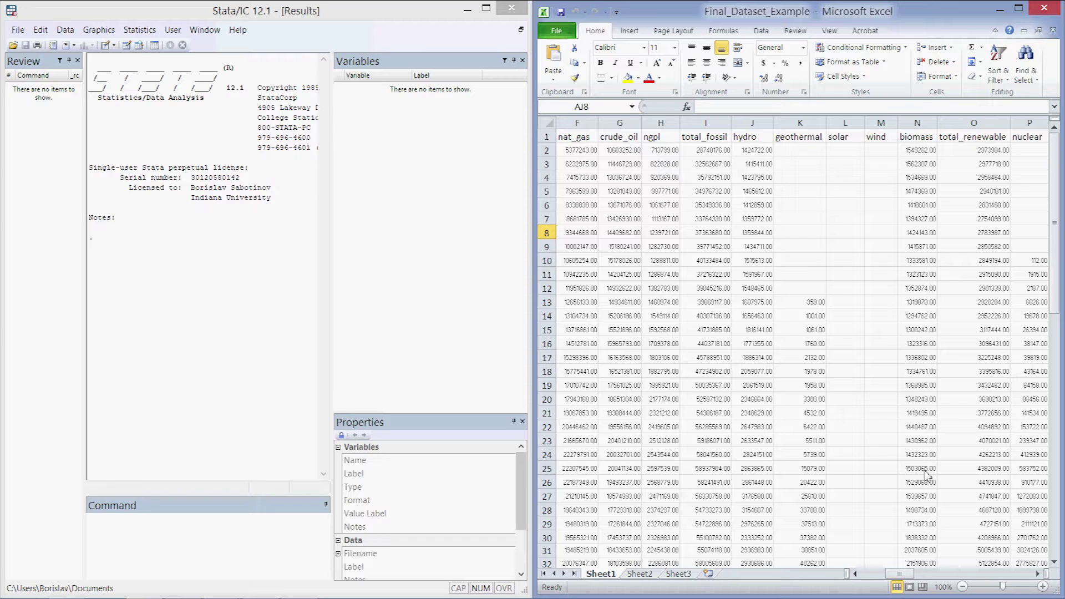
# Examine the blank cells in the solar column of the energy dataset.
pyautogui.moveTo(900, 574)
pyautogui.mouseDown()
pyautogui.moveTo(867, 583)
pyautogui.moveTo(920, 577)
pyautogui.mouseUp()
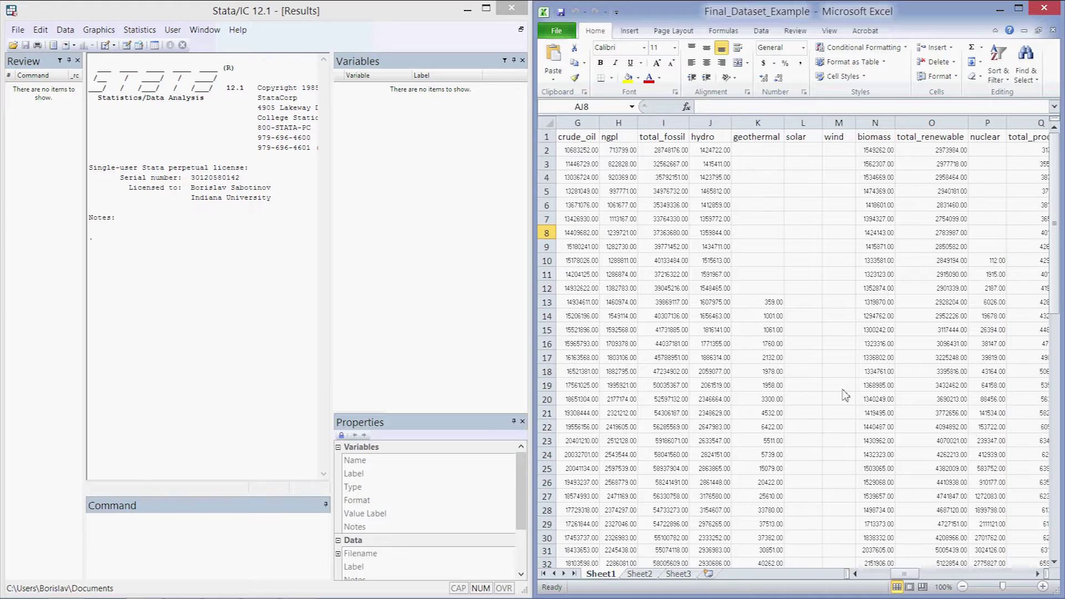
pyautogui.moveTo(803, 219); pyautogui.dragTo(814, 364)
pyautogui.click(807, 297)
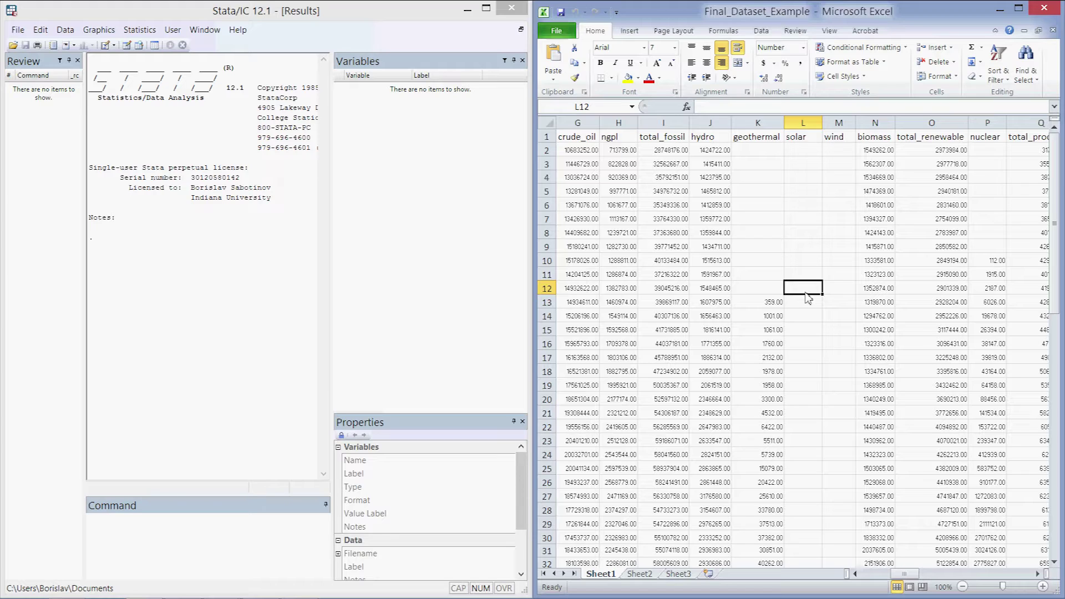
pyautogui.moveTo(802, 190); pyautogui.dragTo(821, 368)
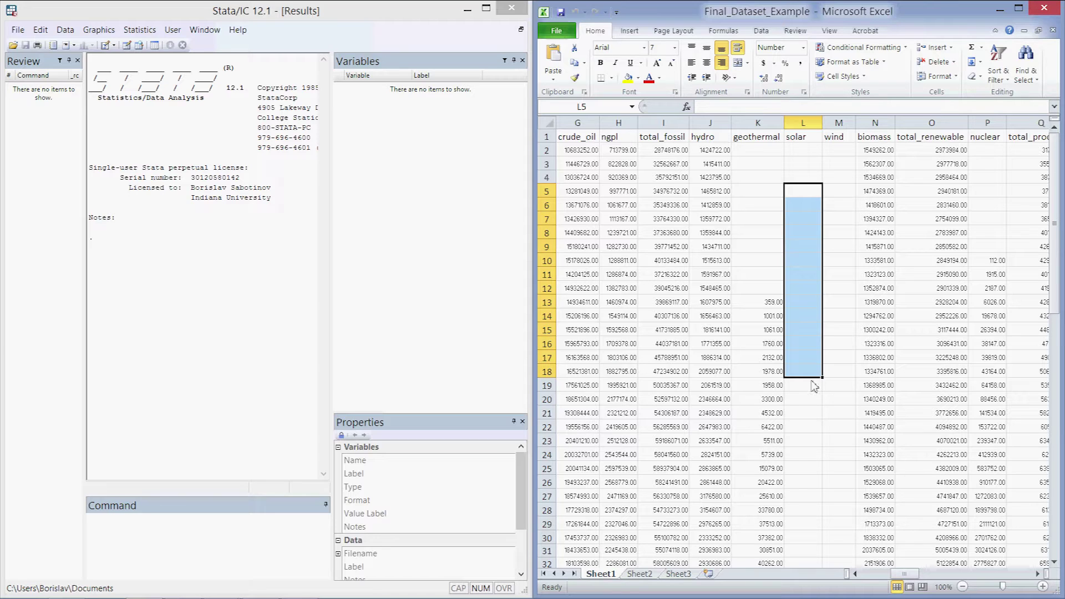
# Select the entire dataset on Sheet1 and copy it.
pyautogui.click(762, 155)
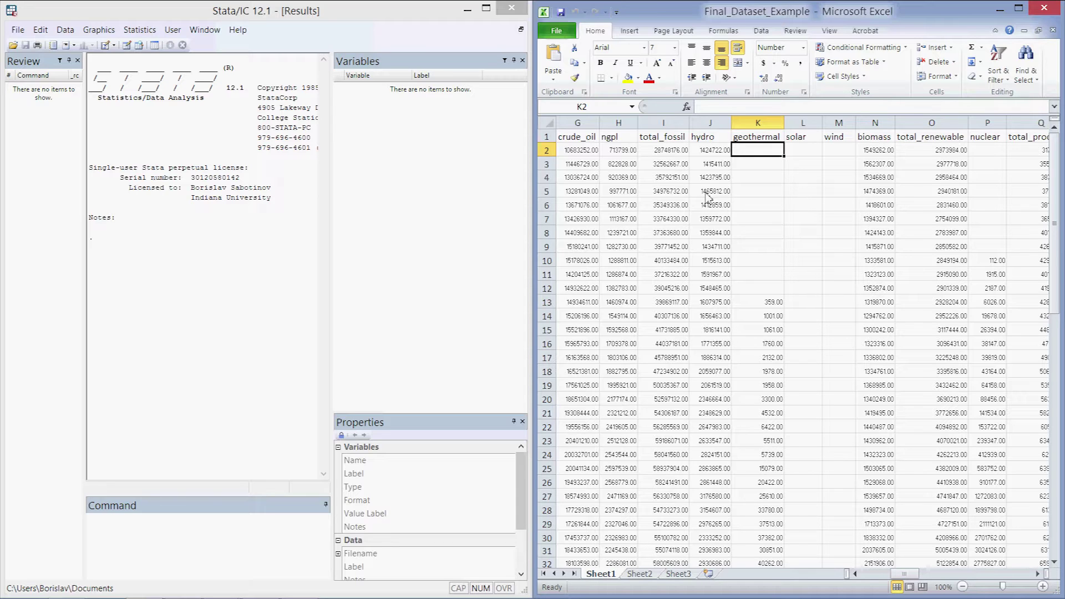
pyautogui.hotkey('ctrl', 'a')
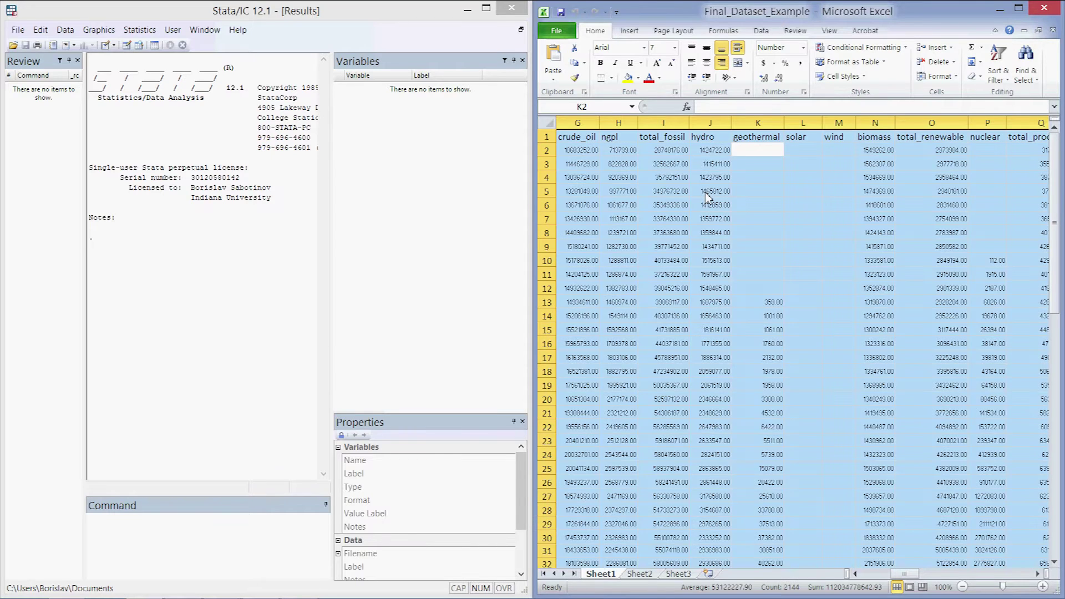
pyautogui.hotkey('ctrl', 'c')
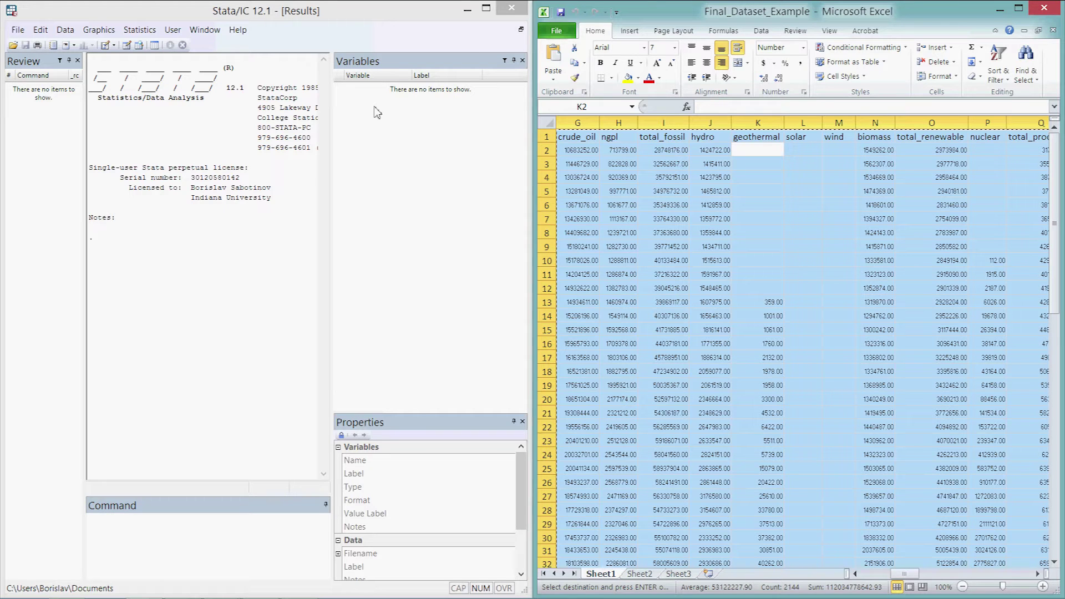
# Switch to Stata and paste the copied dataset into the Data Editor, treating the first row as variable names.
pyautogui.click(487, 9)
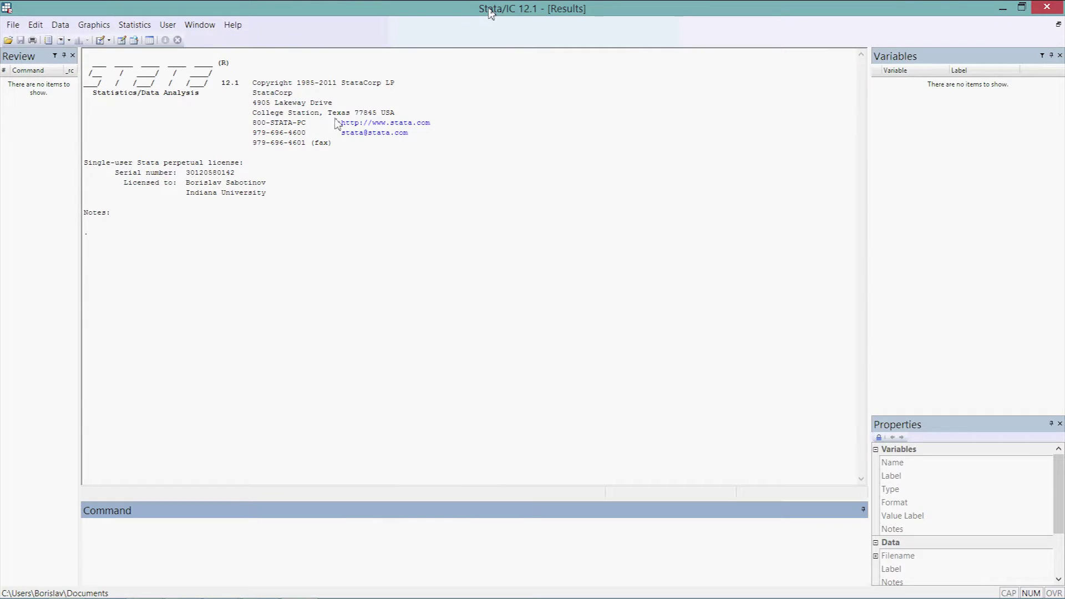
pyautogui.click(121, 41)
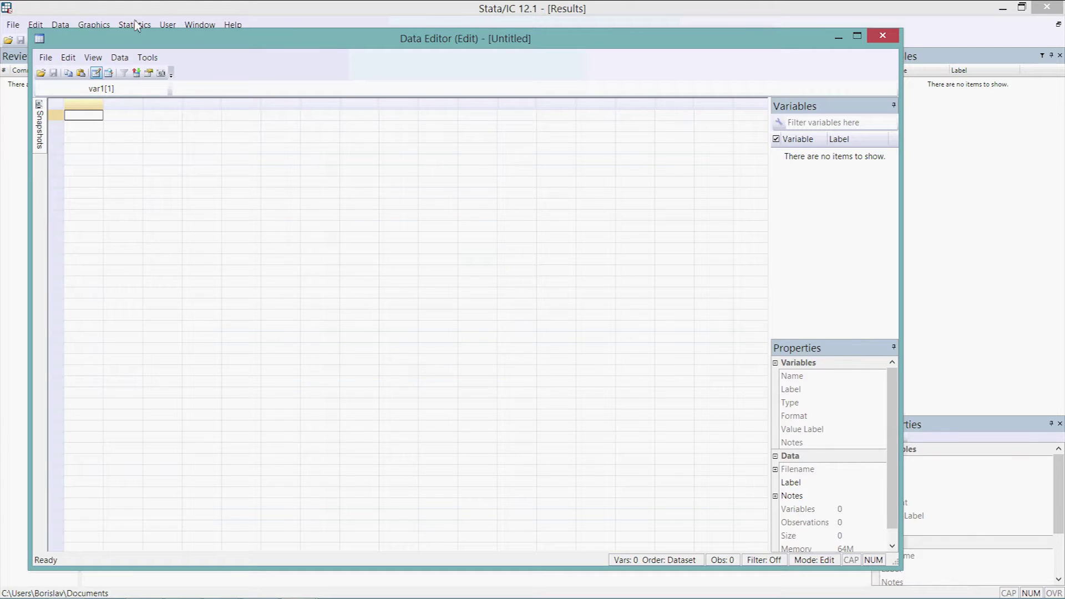
pyautogui.hotkey('ctrl', 'v')
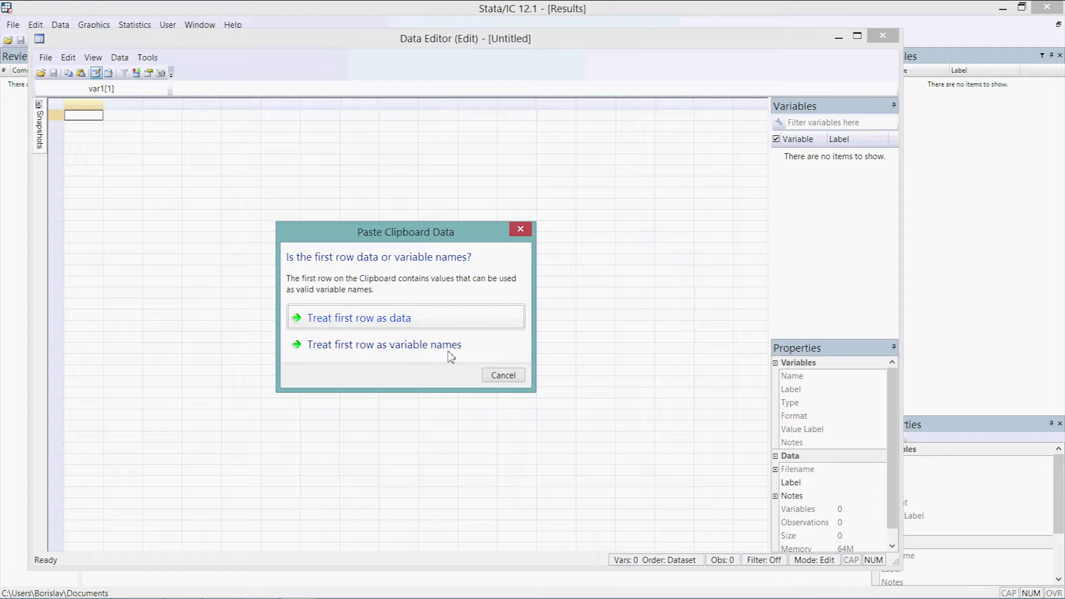
pyautogui.click(384, 349)
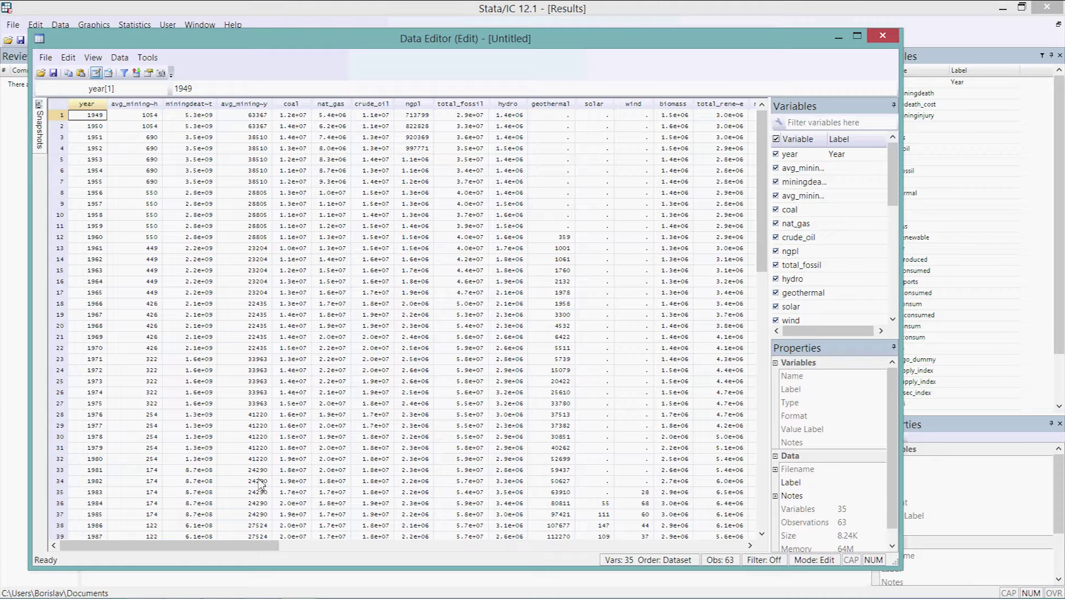
# Examine how the solar column's missing values appear in the Data Editor, and return to the Results window.
pyautogui.moveTo(244, 548); pyautogui.dragTo(394, 231)
pyautogui.moveTo(391, 171); pyautogui.dragTo(402, 392)
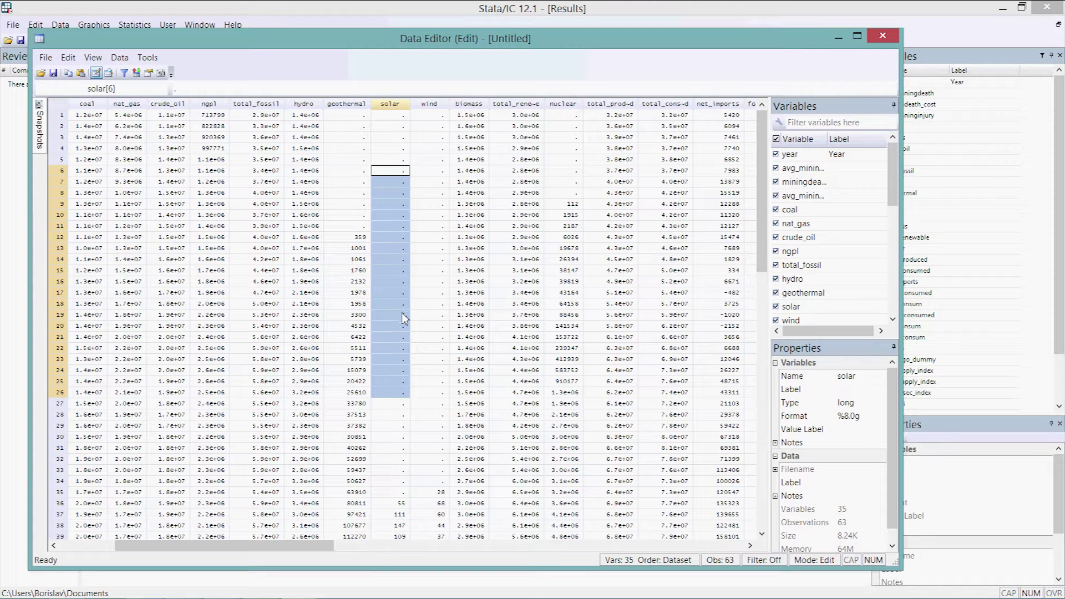
pyautogui.click(402, 315)
pyautogui.click(580, 326)
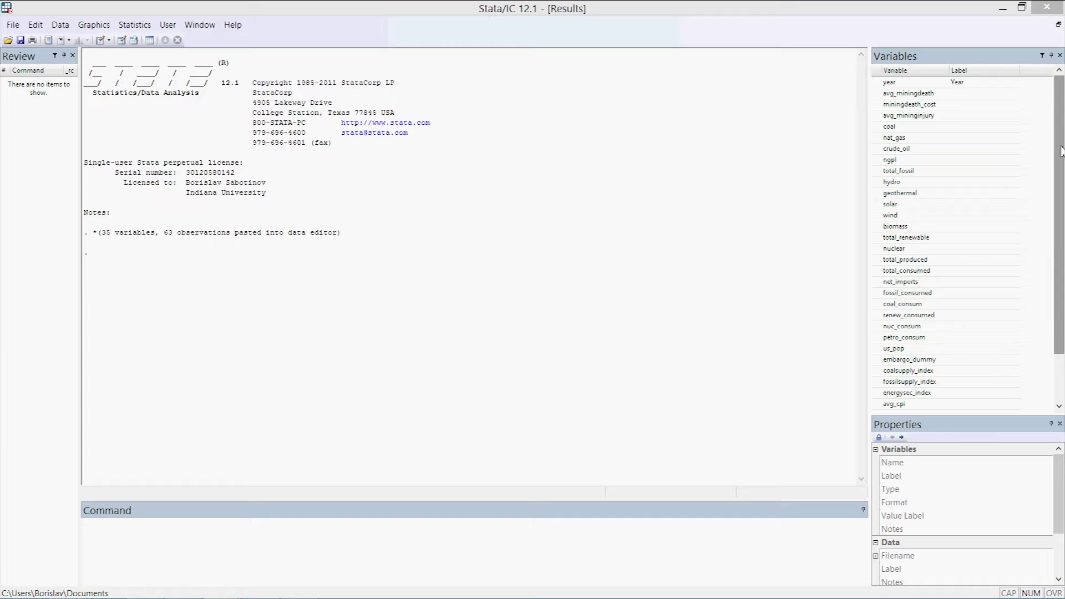
# Review the full list of imported variables.
pyautogui.moveTo(1060, 150); pyautogui.dragTo(1054, 188)
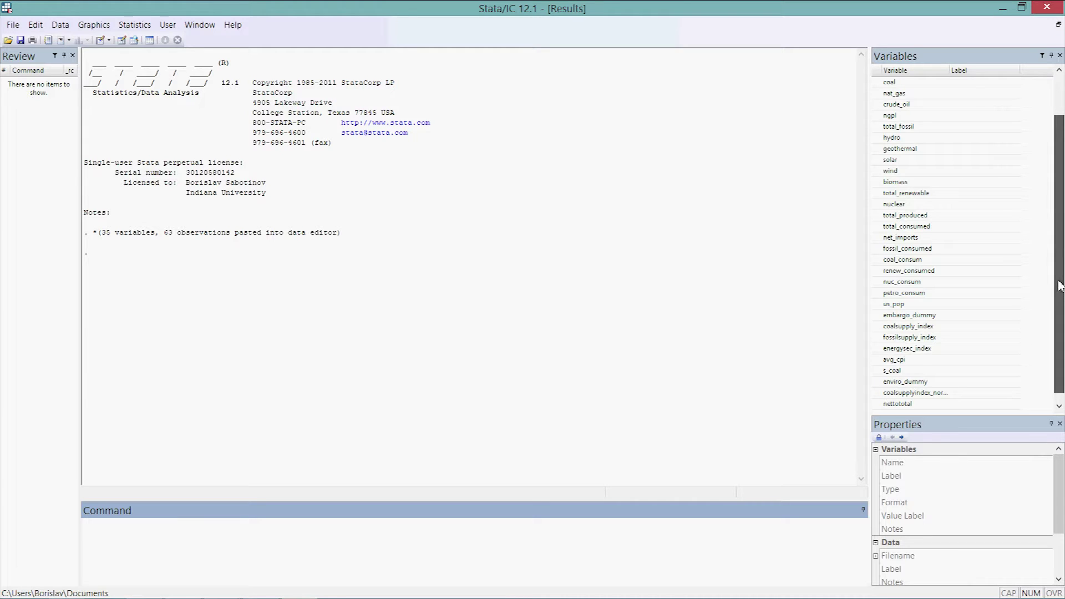
pyautogui.moveTo(1060, 285); pyautogui.dragTo(1060, 297)
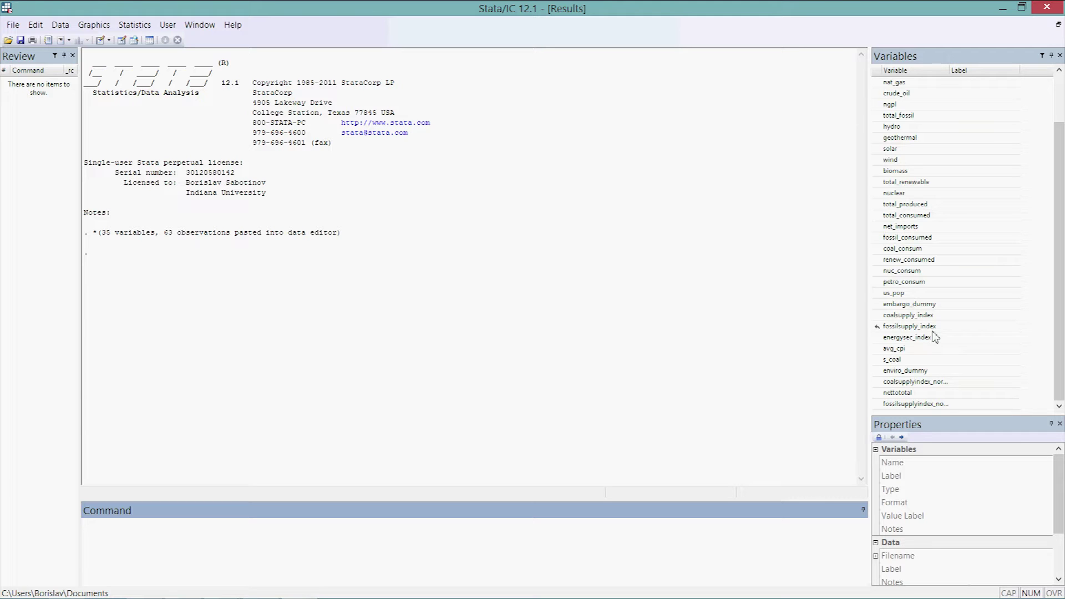
pyautogui.scroll(2, 933, 332)
# Declare the data as a time series on year by running "tsset year".
pyautogui.click(190, 540)
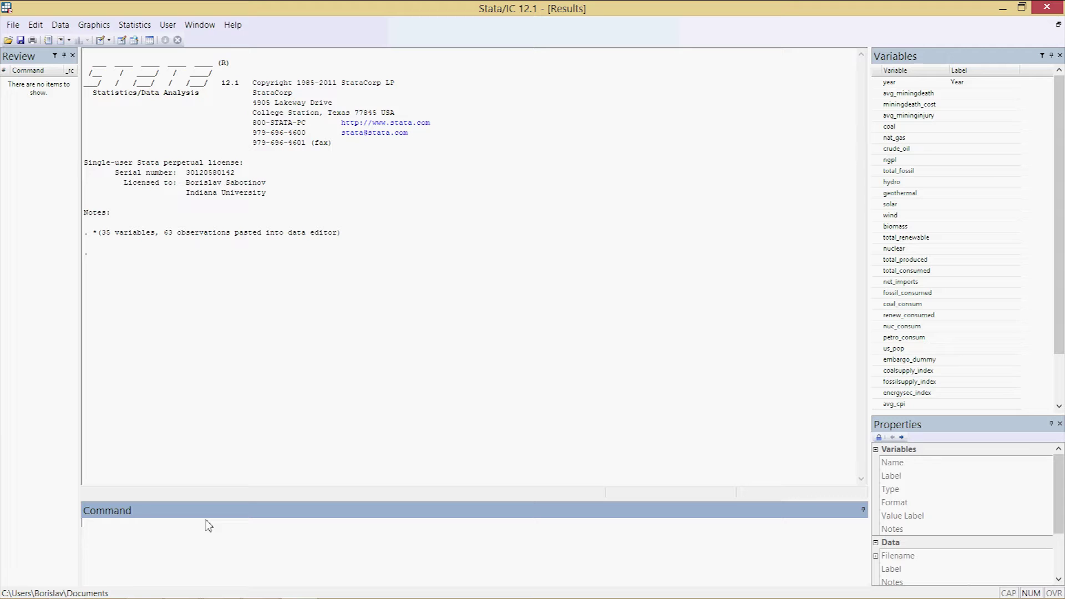
pyautogui.write('tsset year')
pyautogui.press('Return')
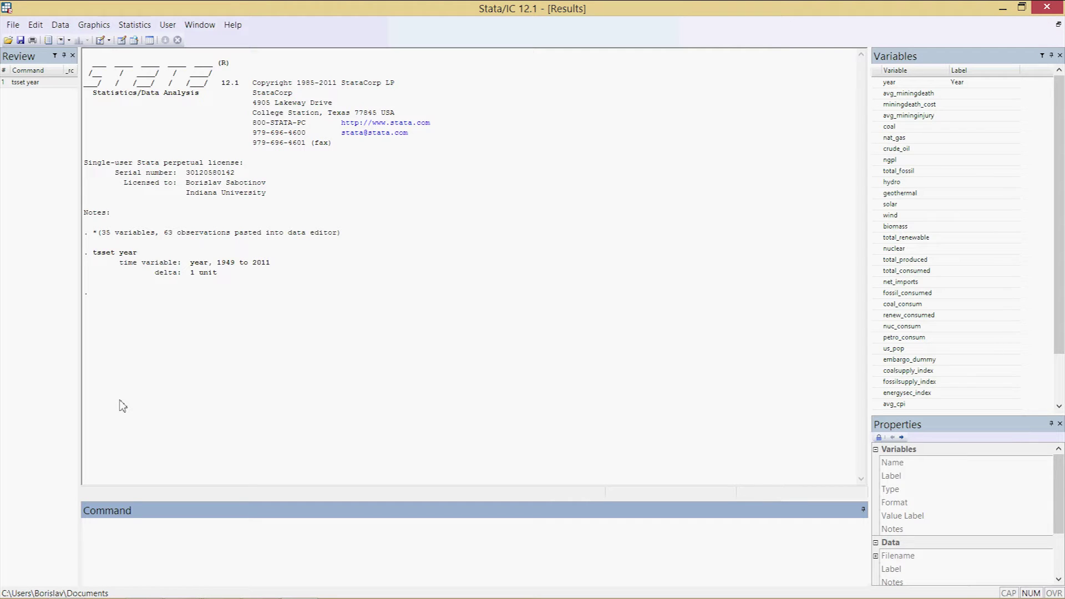
# Run "sum" to get summary statistics for all variables, and display the rest of the paused output.
pyautogui.write('ummar')
pyautogui.press('BackSpace')
pyautogui.press('BackSpace')
pyautogui.press('BackSpace')
pyautogui.press('Return')
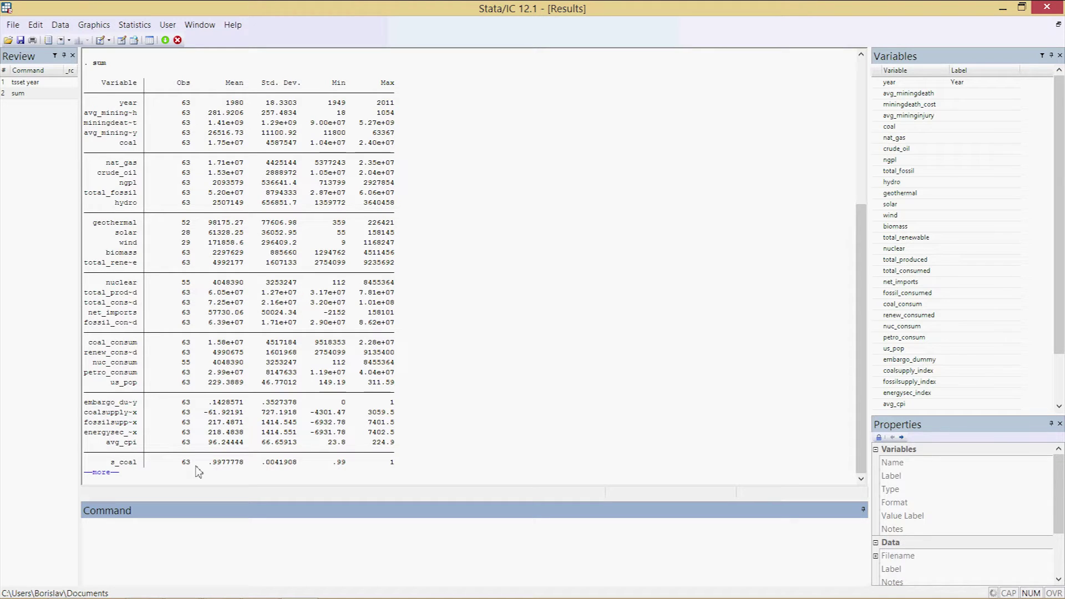
pyautogui.click(105, 475)
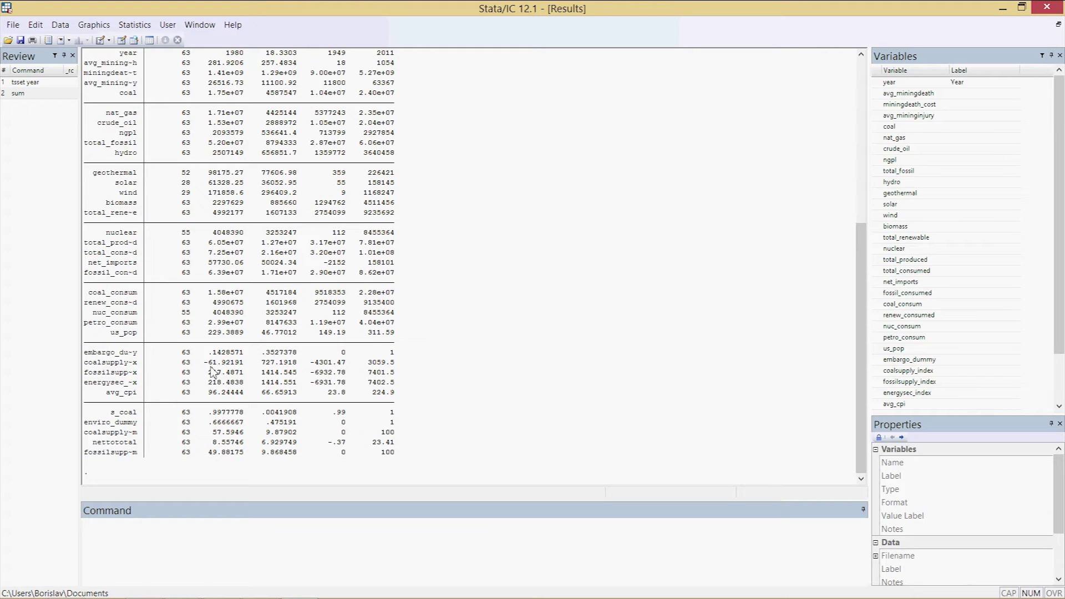
# Review the summary statistics table from the first variable to the last.
pyautogui.scroll(9, 220, 412)
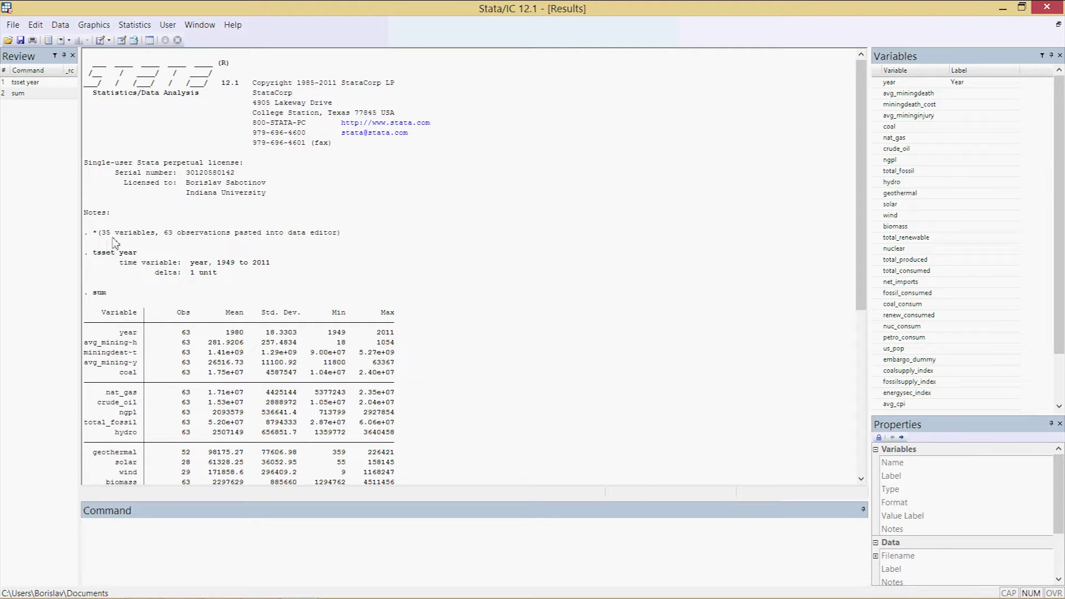
pyautogui.scroll(-8, 200, 340)
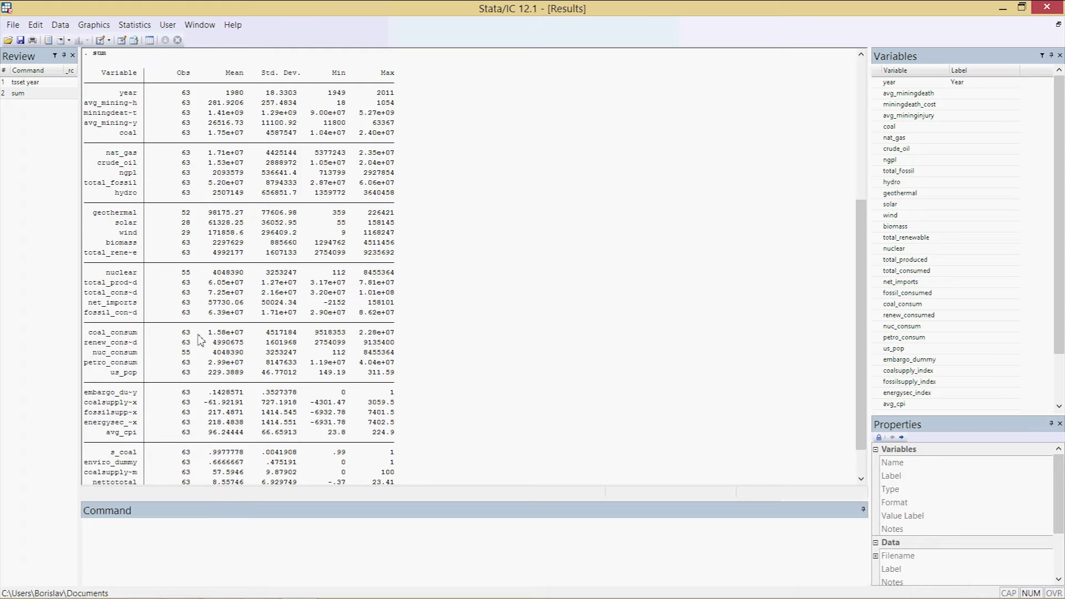
pyautogui.scroll(-2, 200, 340)
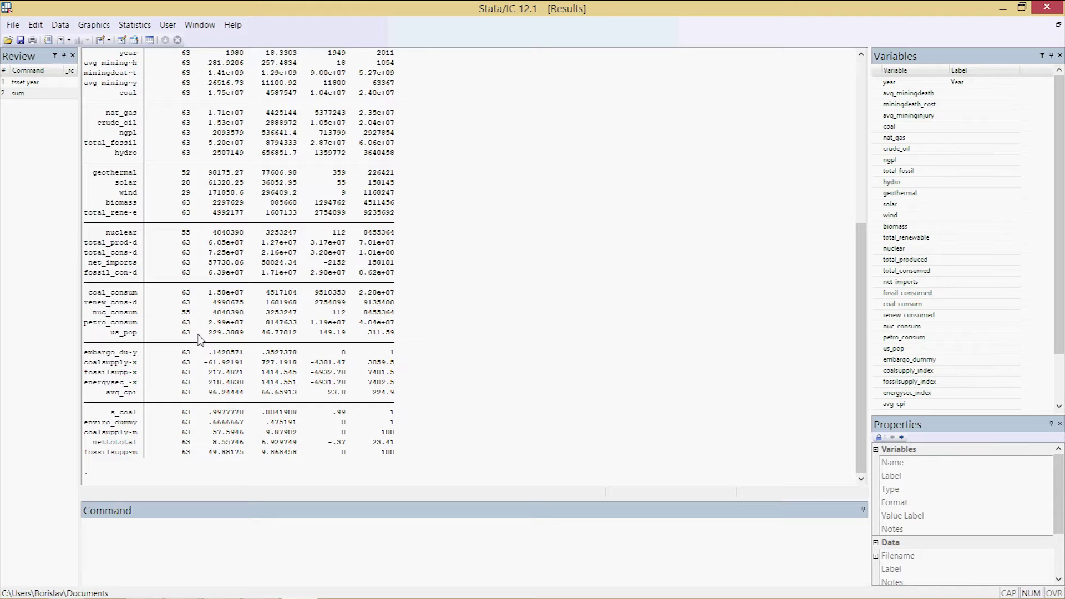
# Write the regression command "reg total_fossil wind solar" without running it.
pyautogui.click(422, 553)
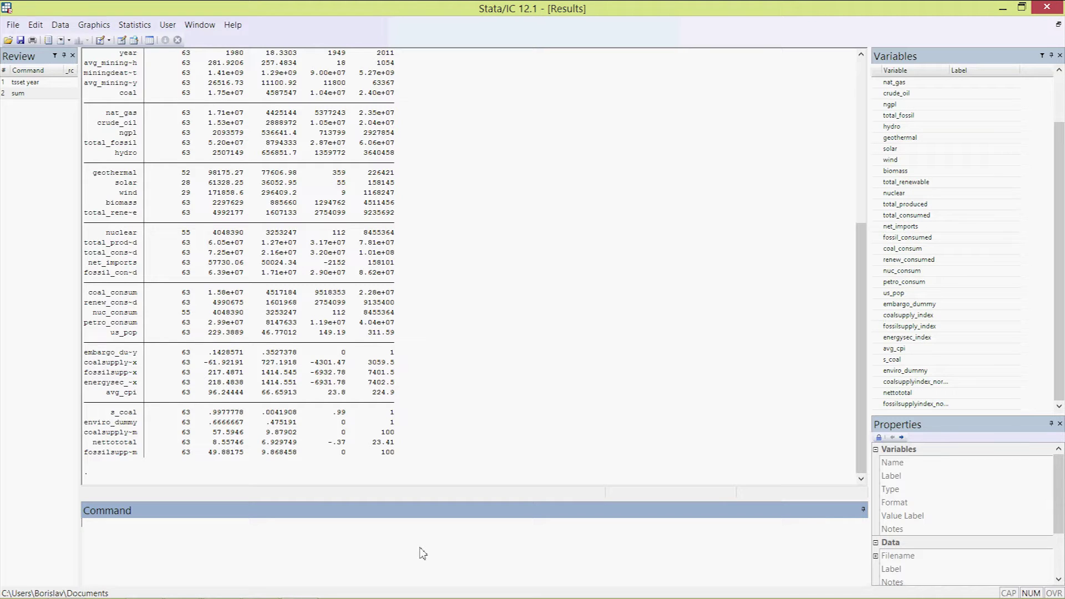
pyautogui.write('reg')
pyautogui.moveTo(1059, 211); pyautogui.dragTo(1059, 185)
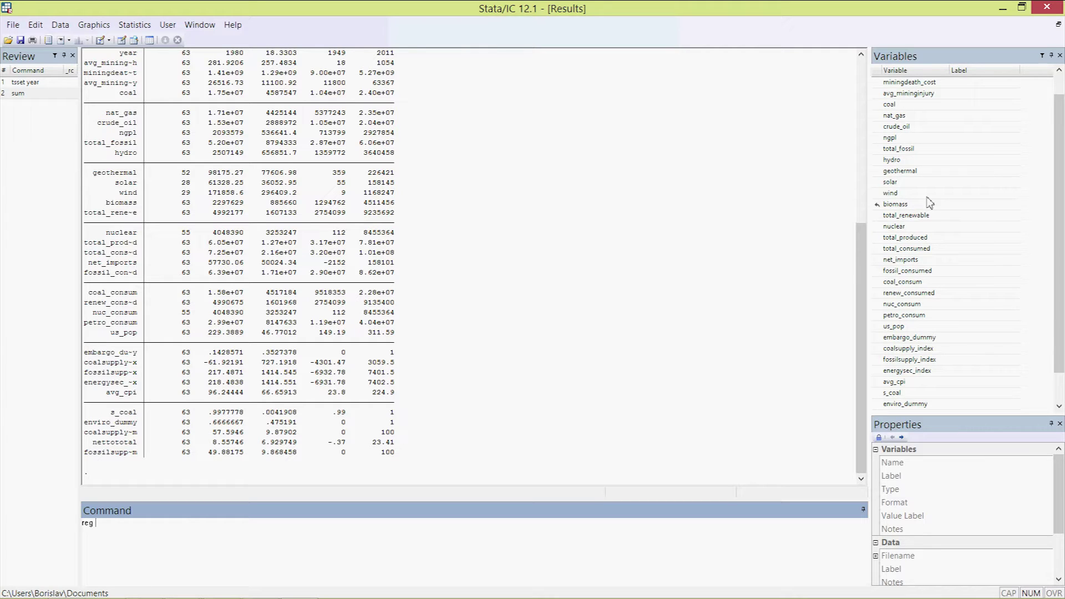
pyautogui.click(881, 154)
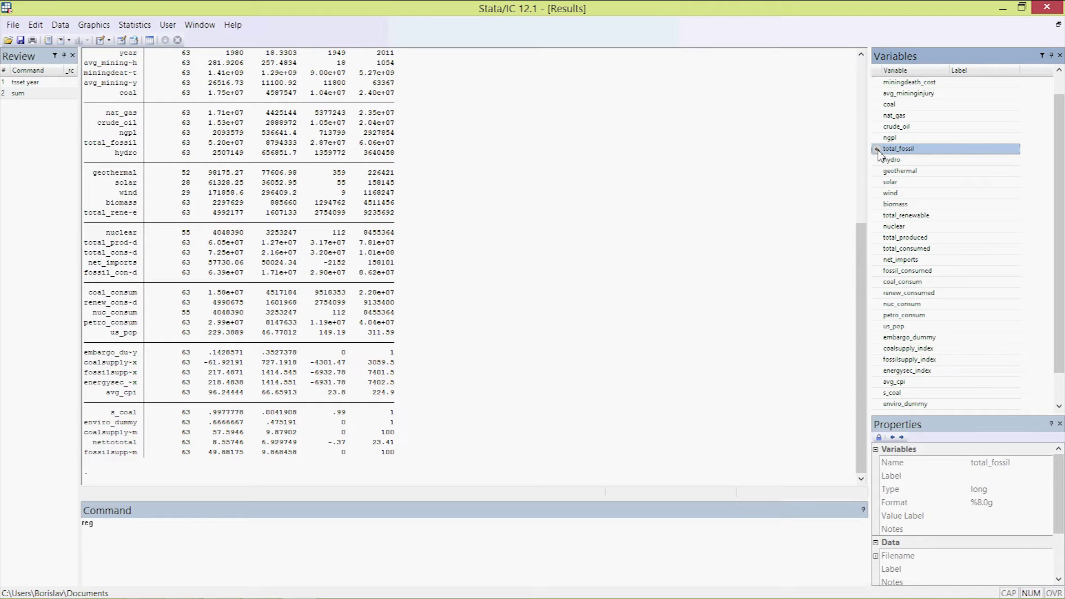
pyautogui.click(879, 154)
pyautogui.click(876, 189)
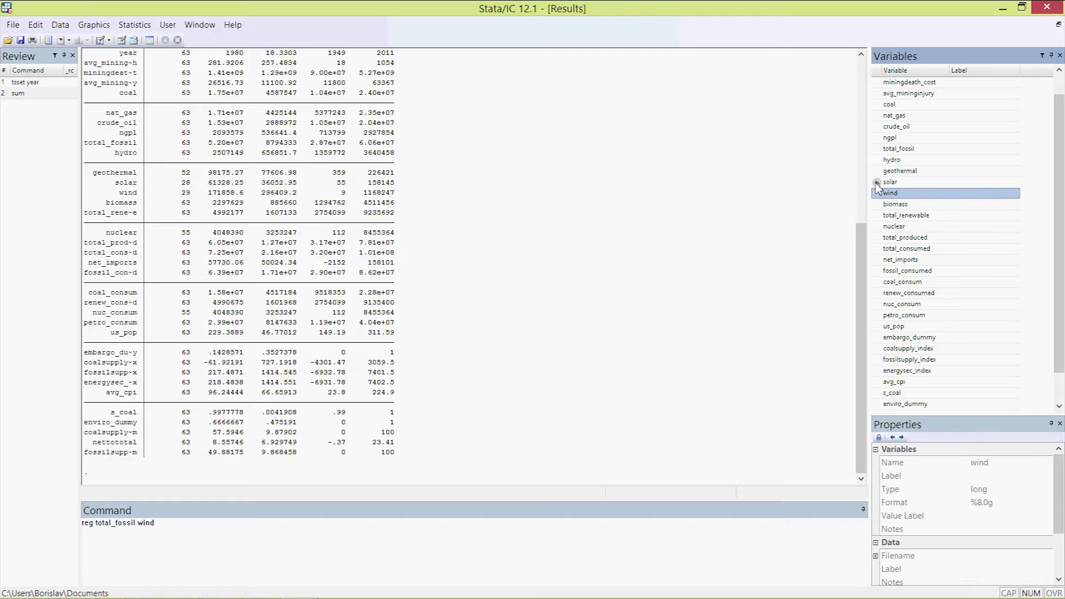
pyautogui.click(876, 183)
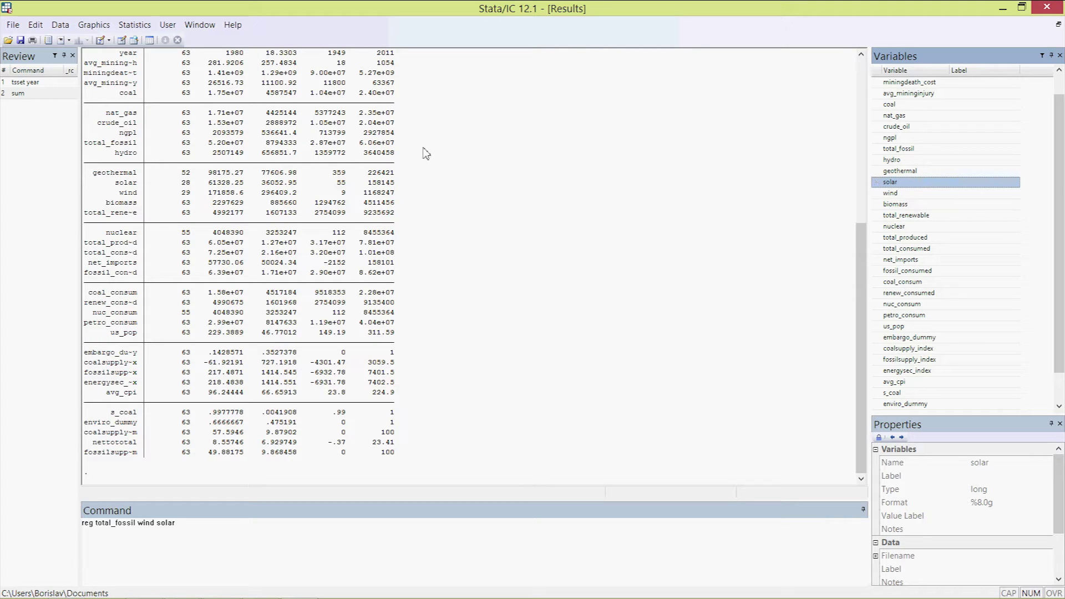
# Inspect the missing observations of wind and solar in the Data Editor, and close it.
pyautogui.click(122, 40)
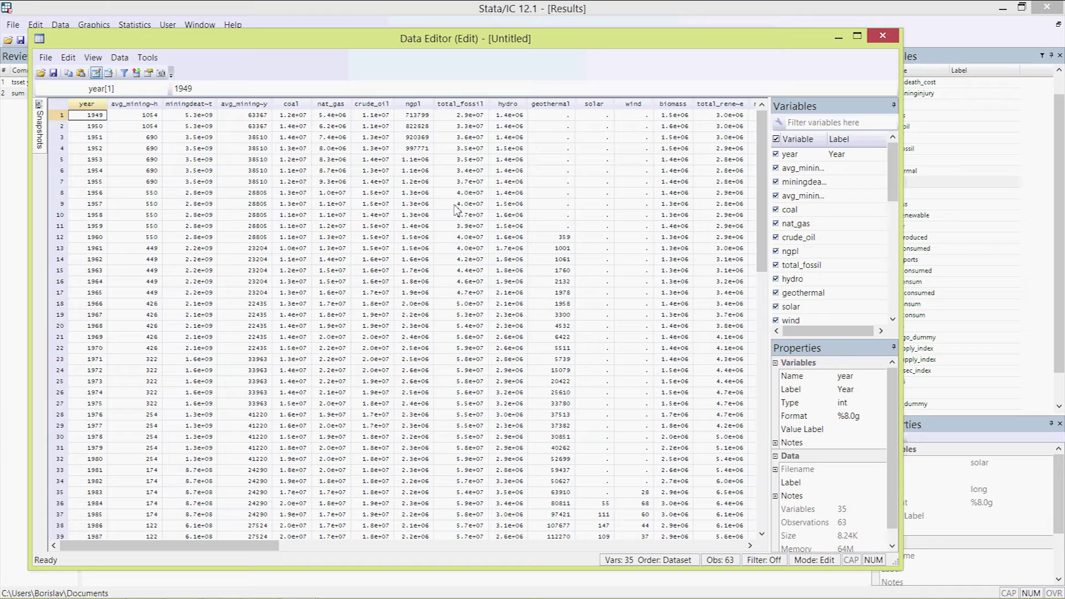
pyautogui.moveTo(631, 118); pyautogui.dragTo(617, 482)
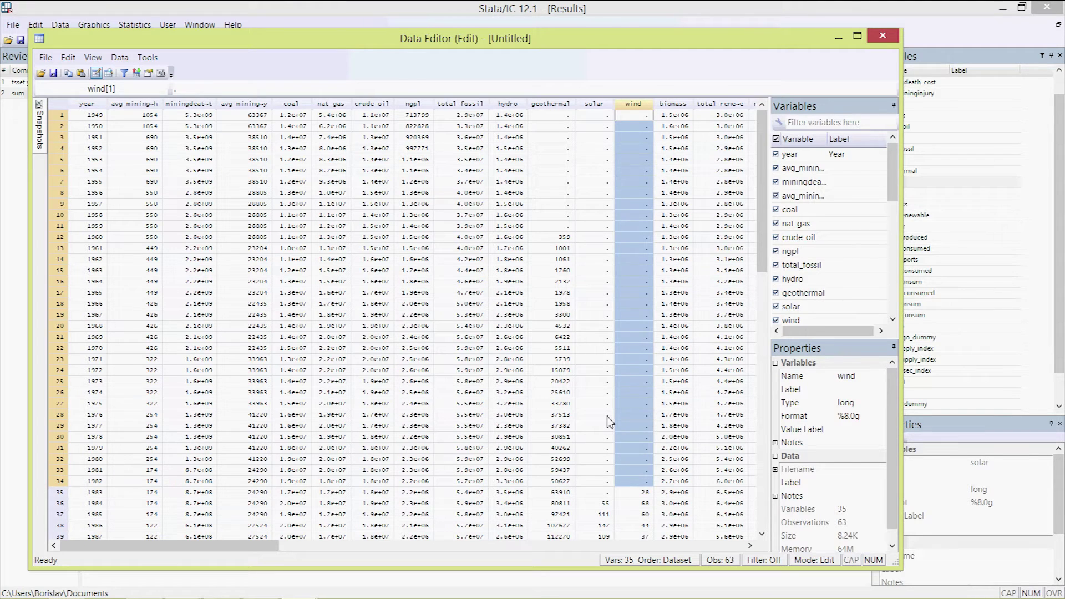
pyautogui.moveTo(601, 118); pyautogui.dragTo(613, 363)
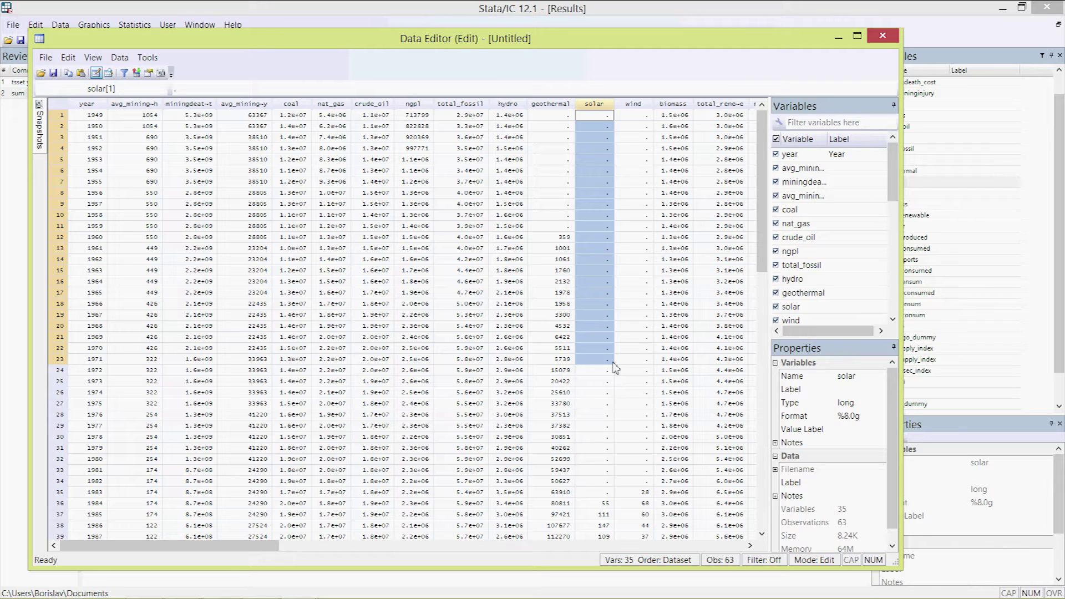
pyautogui.click(872, 40)
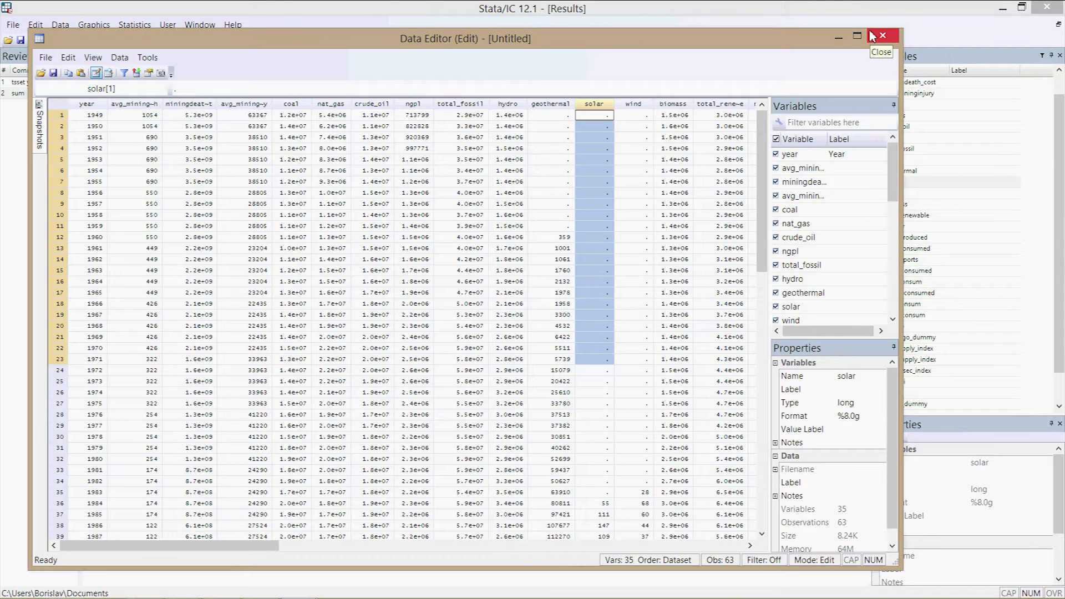
pyautogui.click(873, 36)
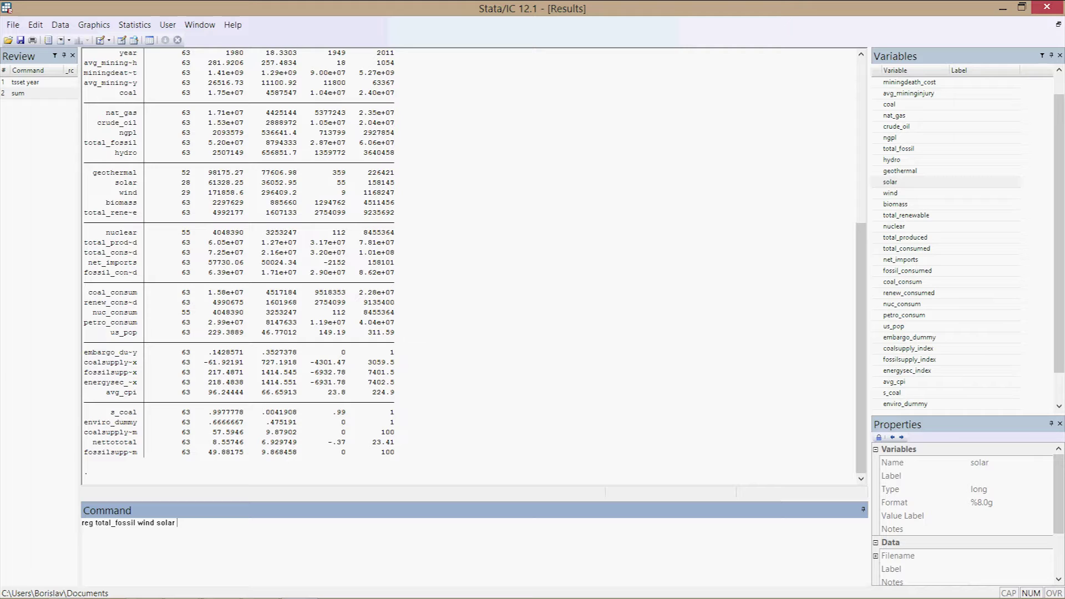
# Add enviro_dummy and embargo_dummy as independent variables to the regression command.
pyautogui.doubleClick(884, 405)
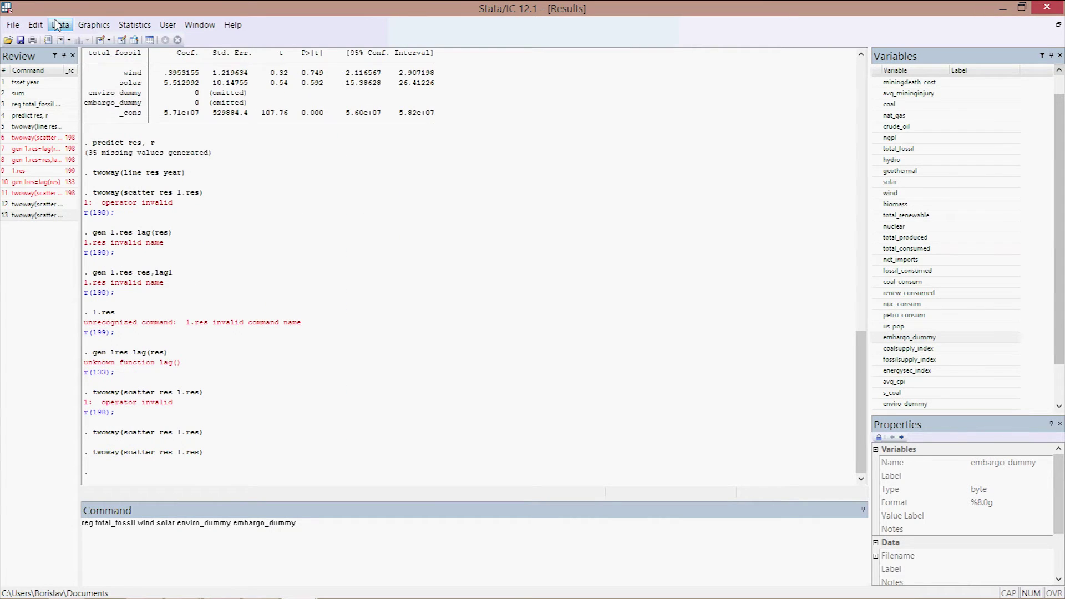
# Open the Data Editor and examine the embargo_dummy values around observation 24.
pyautogui.click(100, 39)
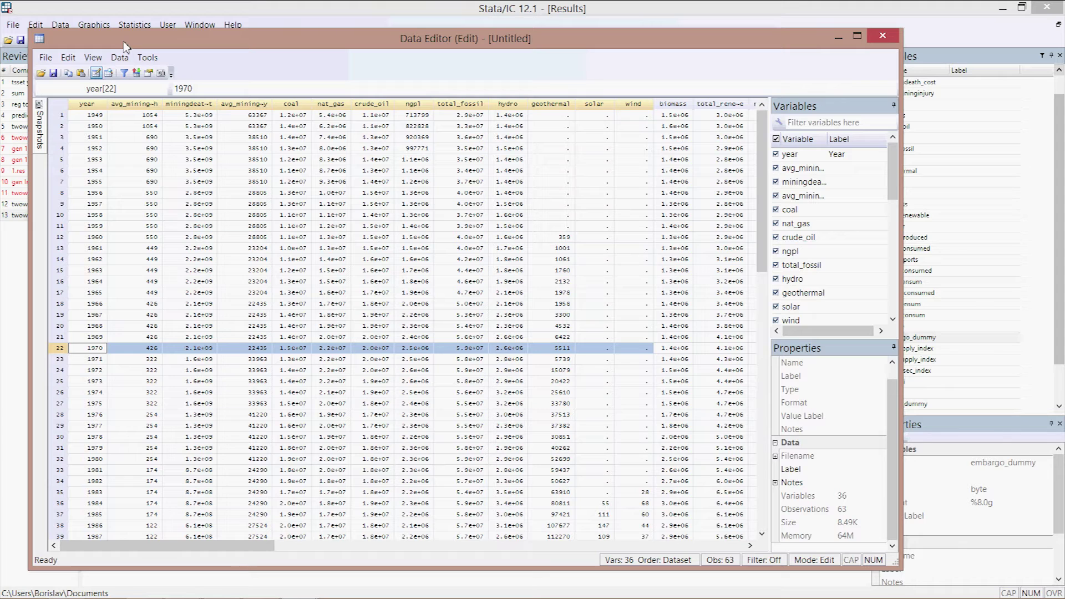
pyautogui.press('Down')
pyautogui.press('Down')
pyautogui.press('Down')
pyautogui.press('Down')
pyautogui.press('Down')
pyautogui.press('Down')
pyautogui.press('Down')
pyautogui.press('Right')
pyautogui.press('Right')
pyautogui.press('Right')
pyautogui.moveTo(256, 545); pyautogui.dragTo(470, 535)
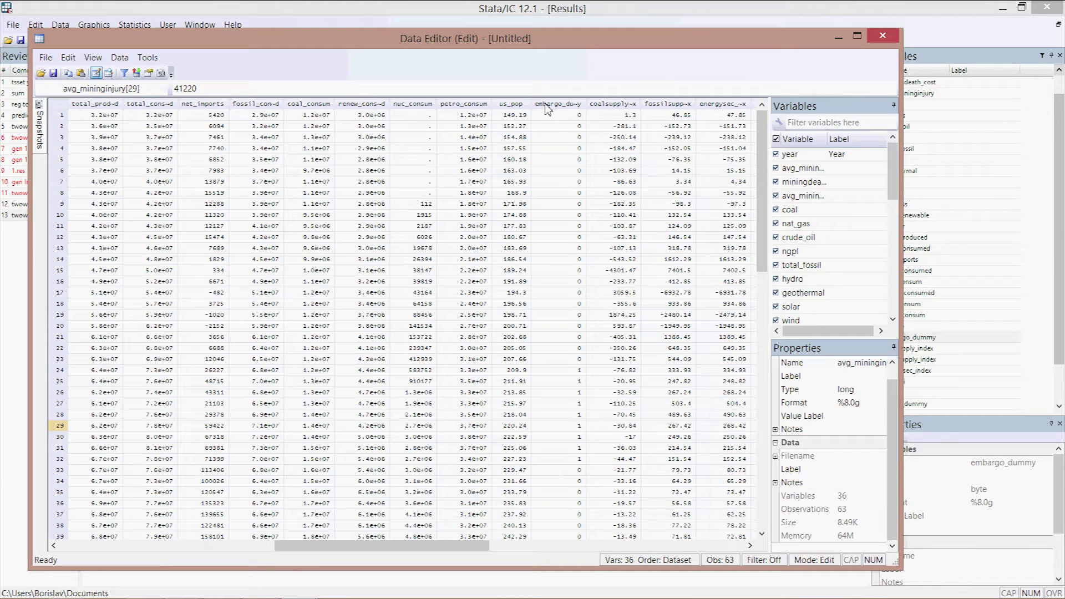
pyautogui.click(560, 370)
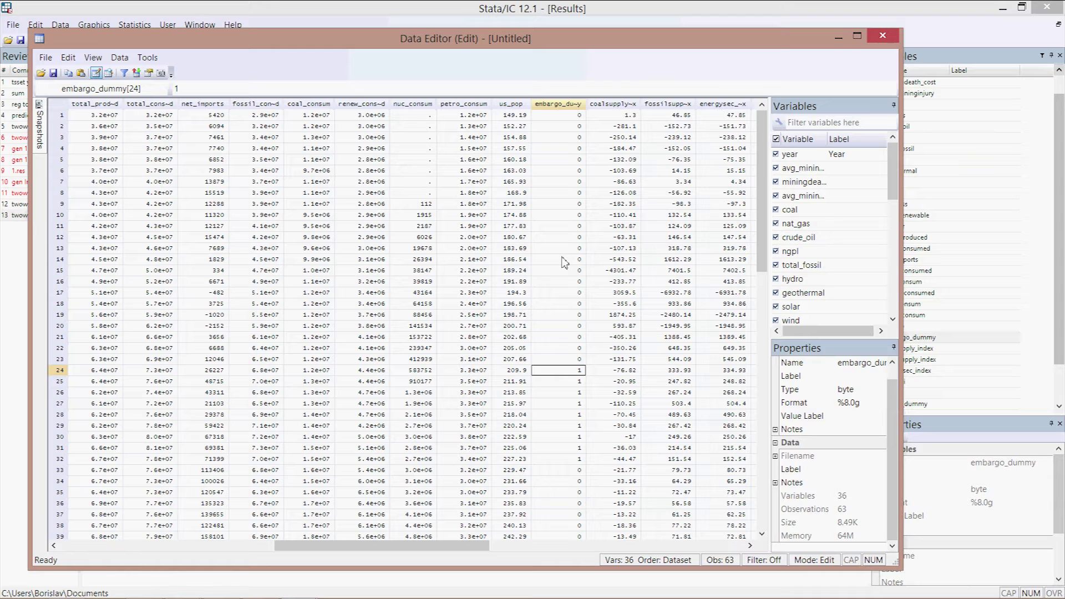
# Review embargo_dummy observations 24 to 32 against their years, and run the prepared regression of total_fossil on wind, solar, enviro_dummy and embargo_dummy.
pyautogui.keyDown('shift'); pyautogui.click(548, 459); pyautogui.keyUp('shift')
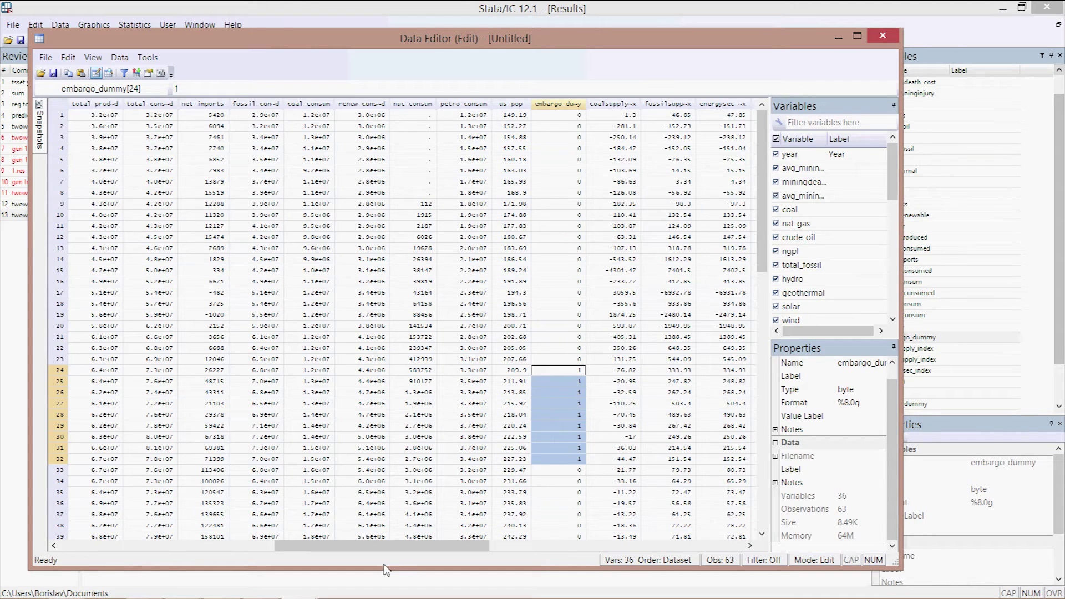
pyautogui.moveTo(384, 546); pyautogui.dragTo(110, 534)
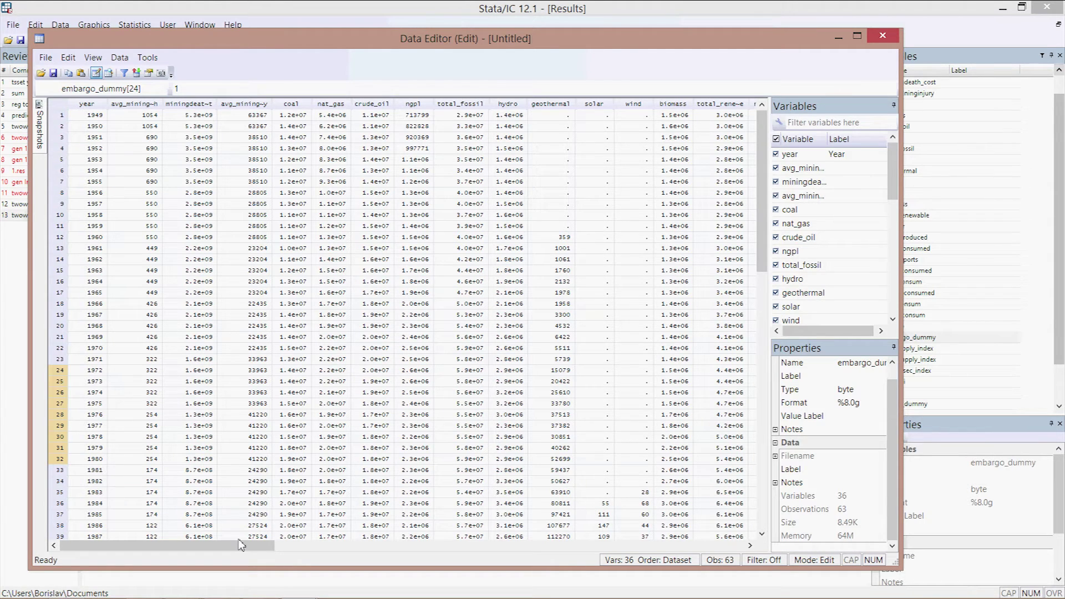
pyautogui.moveTo(241, 545); pyautogui.dragTo(522, 541)
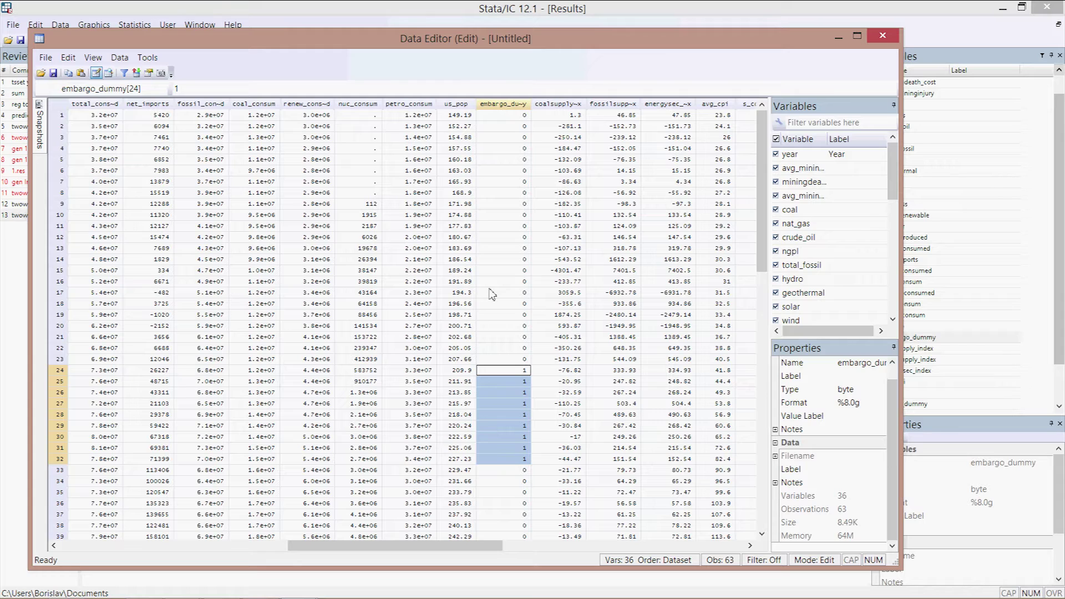
pyautogui.click(882, 36)
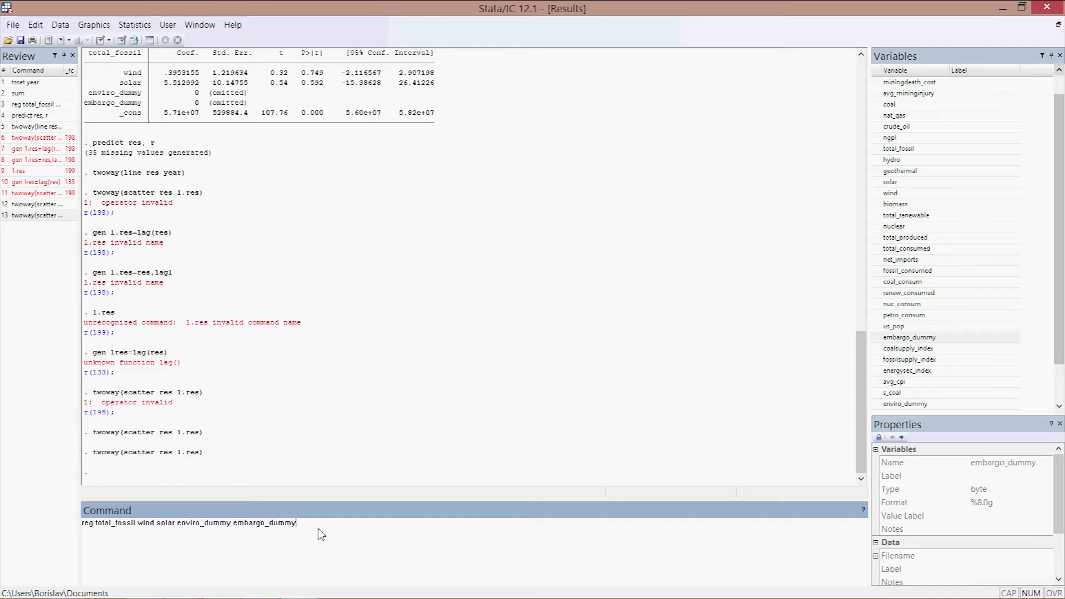
pyautogui.press('Return')
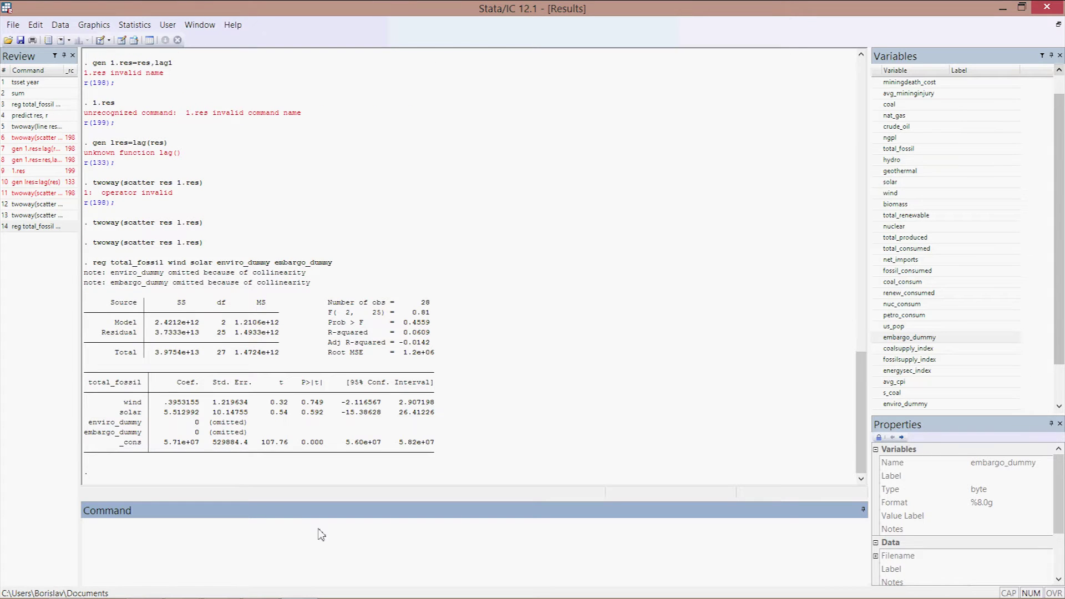
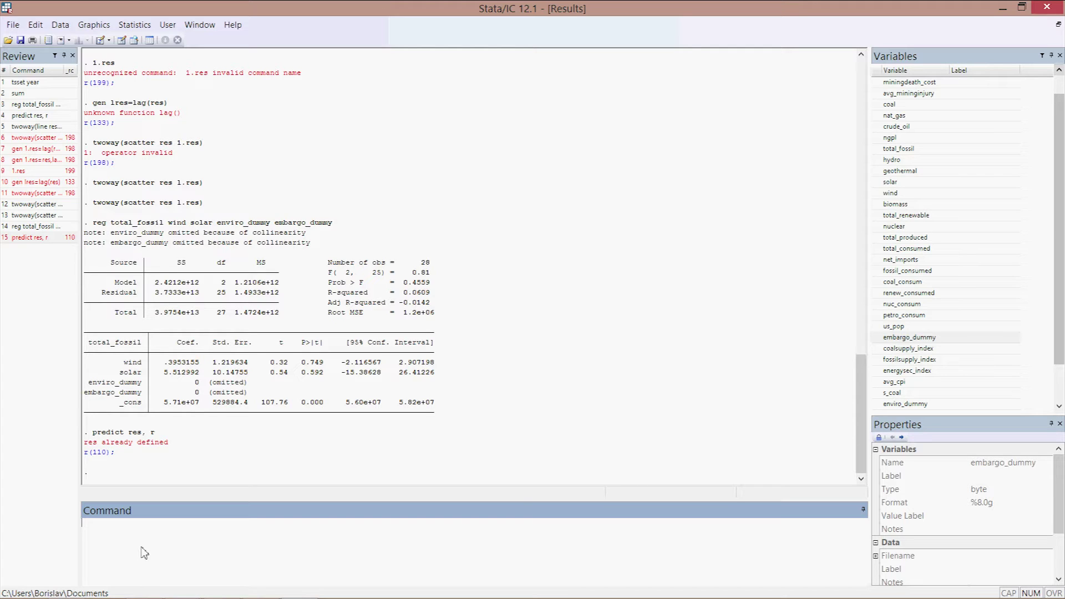
# Plot the residuals over time with "twoway(line res year)", and close the graph.
pyautogui.write('twoway ')
pyautogui.write('line res ye')
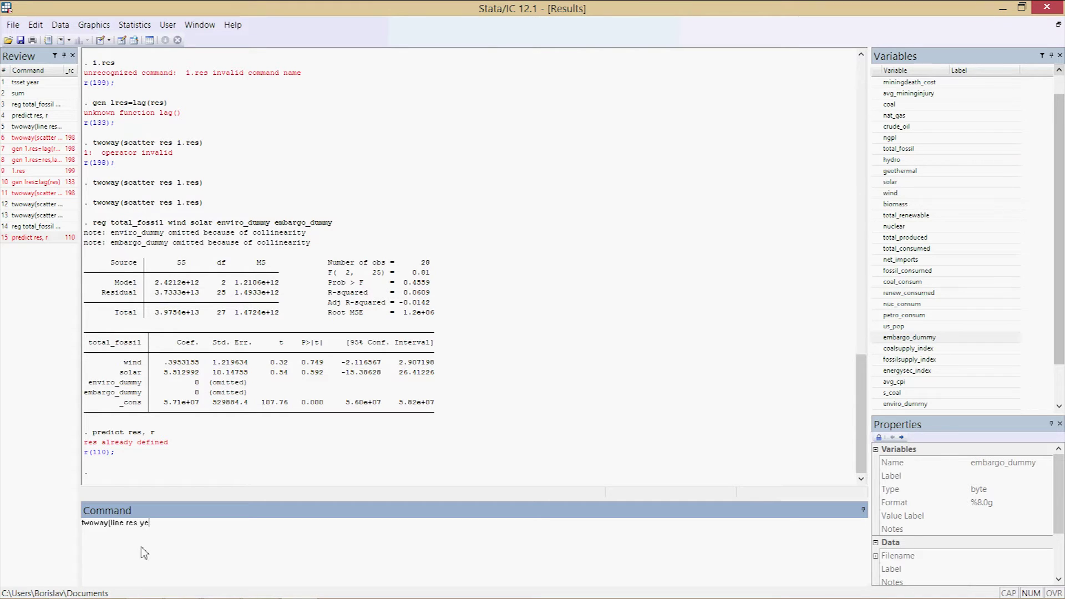
pyautogui.write('ar')
pyautogui.press('Return')
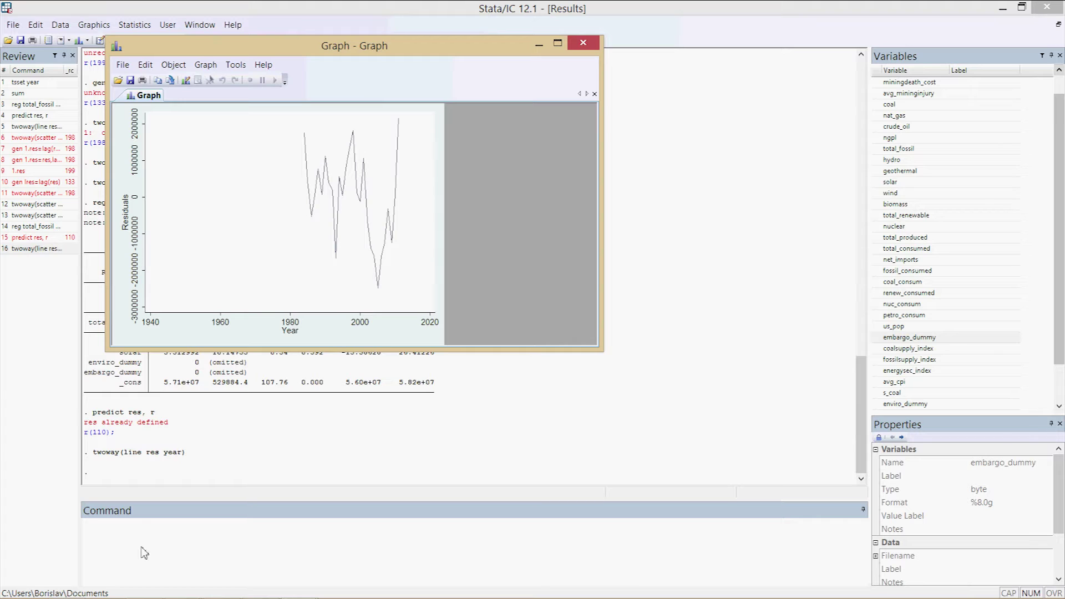
pyautogui.click(583, 43)
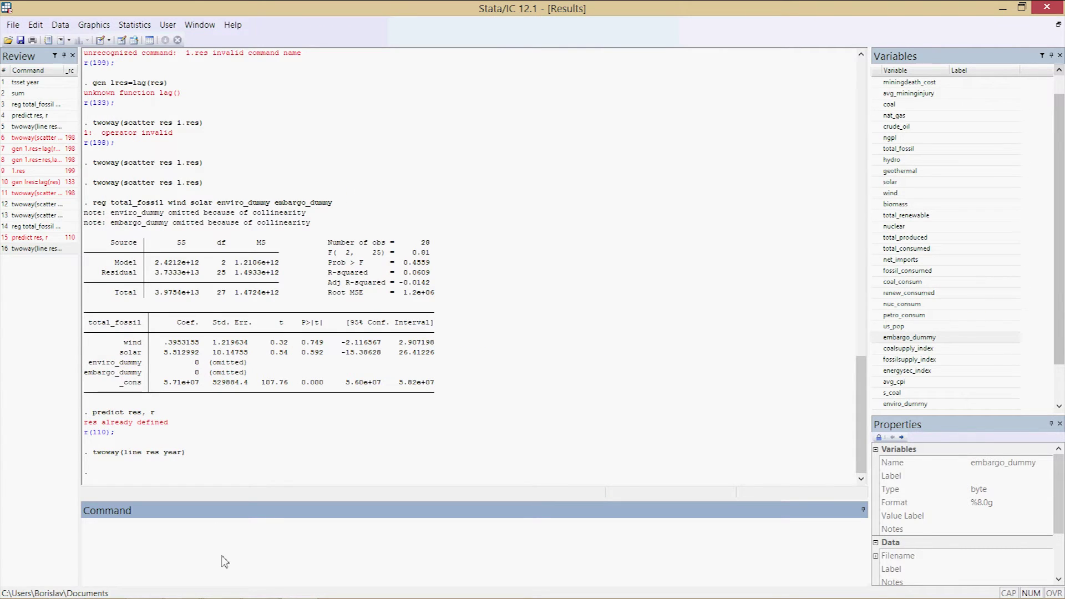
# Plot the residuals against their first lag with "twoway(scatter res l.res)", and close the graph.
pyautogui.write('twayy(scatter res l.res)')
pyautogui.press('Return')
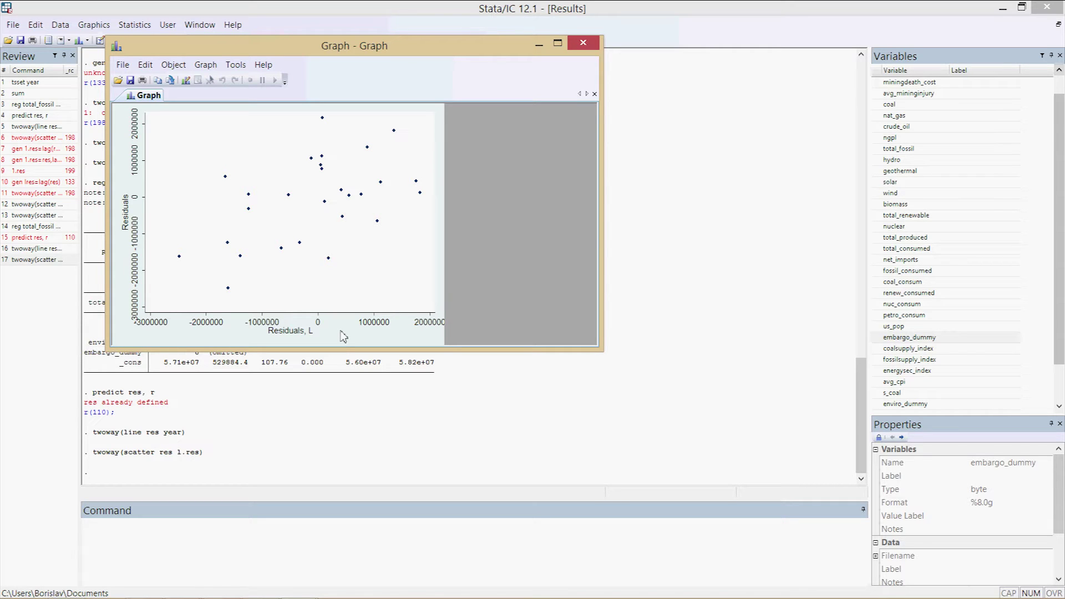
pyautogui.click(583, 43)
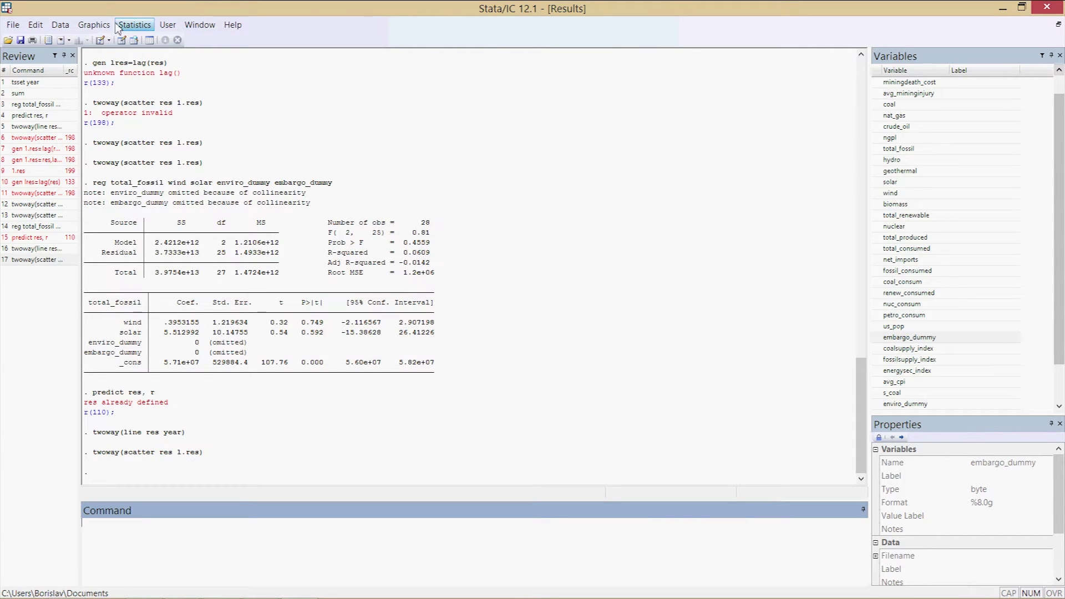
pyautogui.click(93, 25)
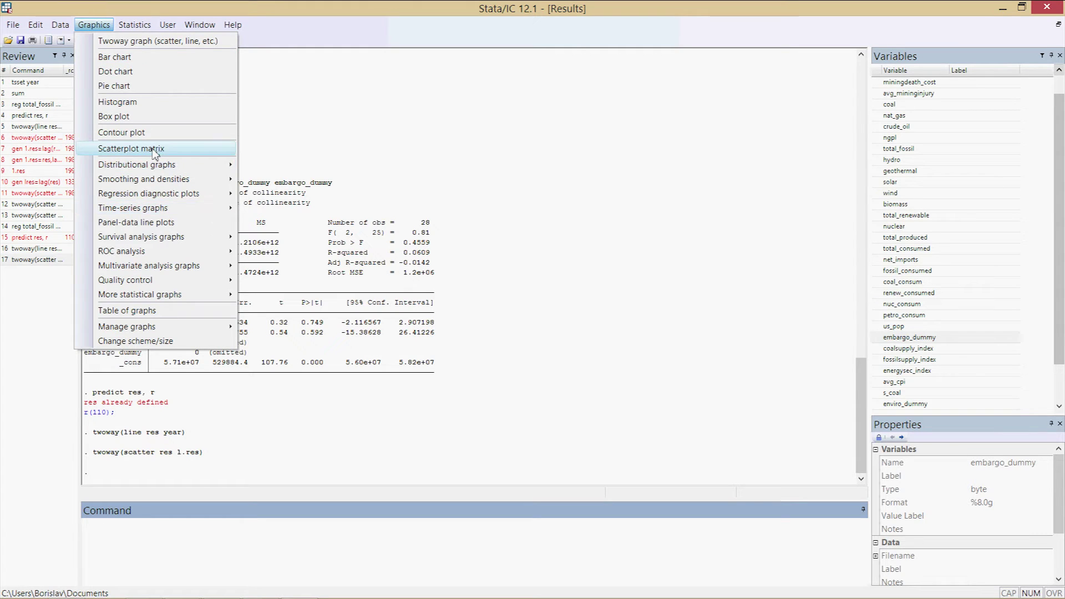
pyautogui.click(148, 545)
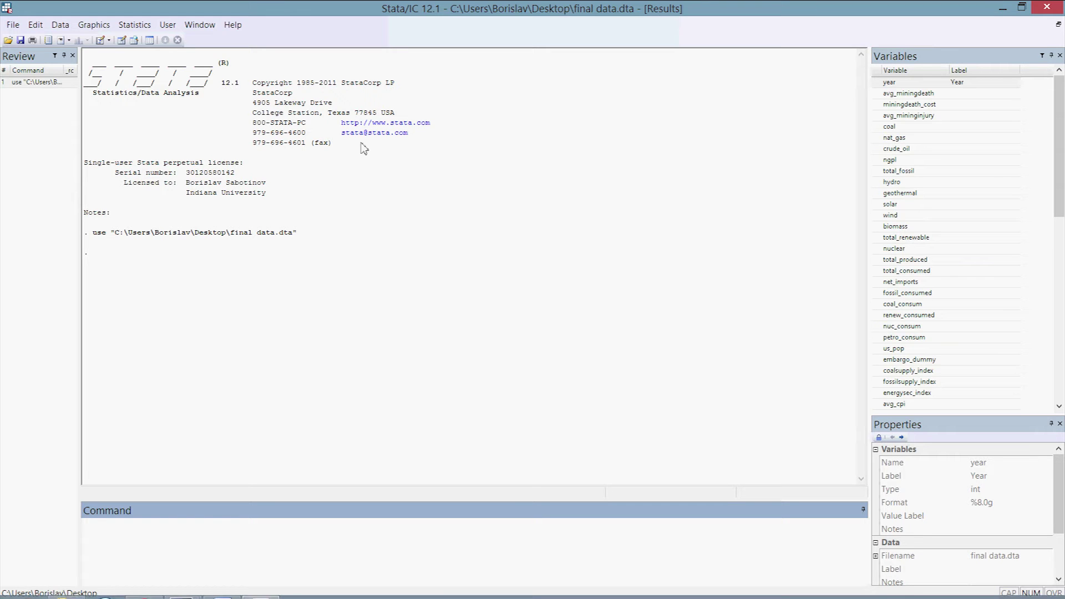
# Inspect the geothermal values of final data.dta in the Data Editor, and replace the missing ones with 0 using "replace geothermal=0 if (geothermal >= .)".
pyautogui.click(148, 40)
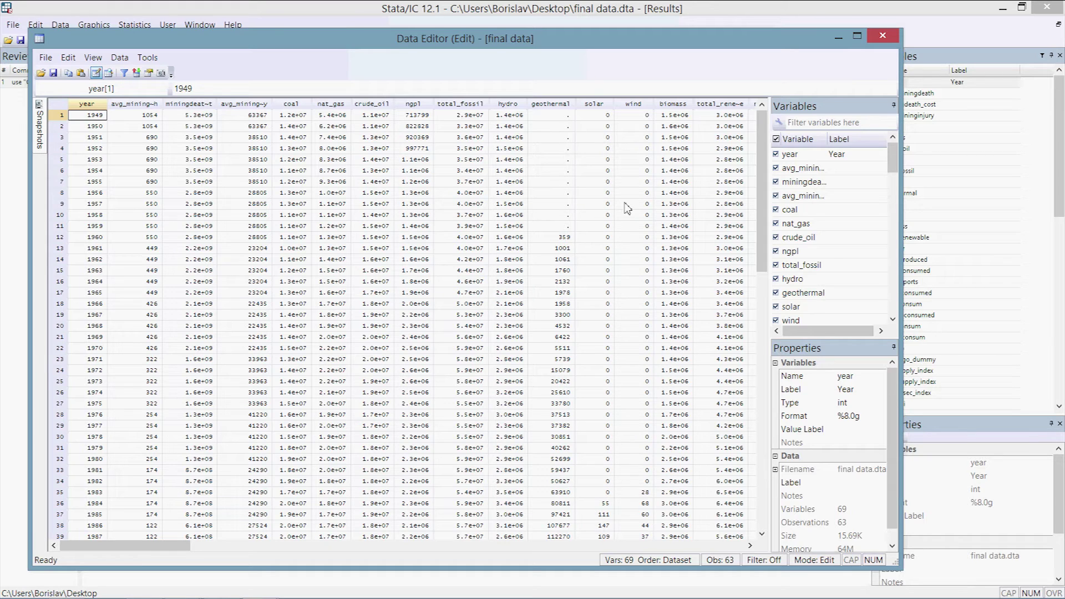
pyautogui.click(883, 36)
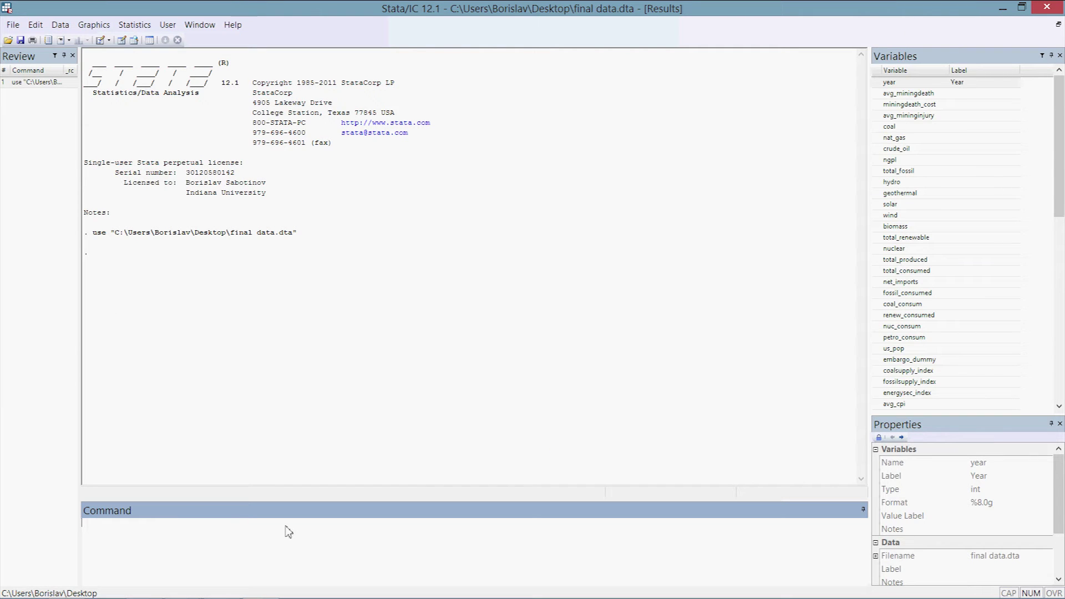
pyautogui.write('replace geotheraml')
pyautogui.press('BackSpace')
pyautogui.press('BackSpace')
pyautogui.write('mal=0 if (geothermal')
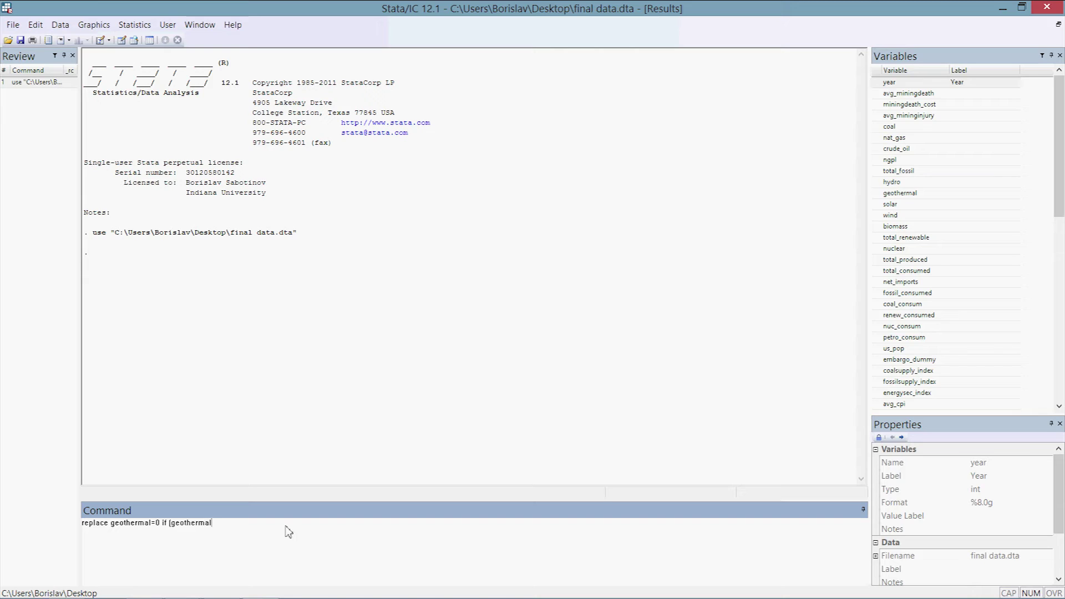
pyautogui.write(' >= .')
pyautogui.press('Return')
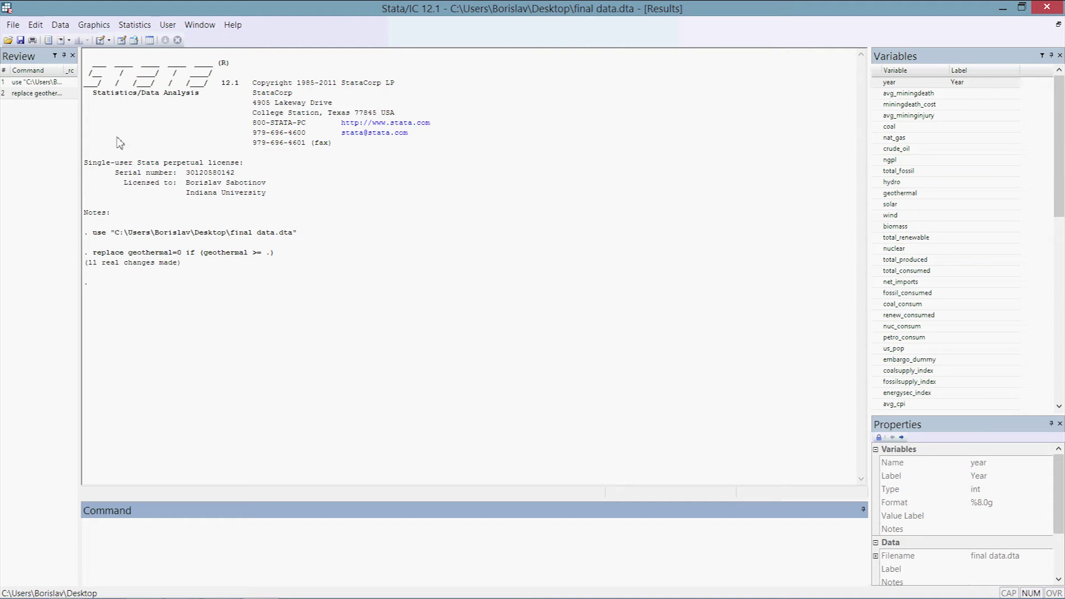
# Open the Data Editor, check the replaced geothermal values and the surrounding energy variables, and close it.
pyautogui.click(121, 41)
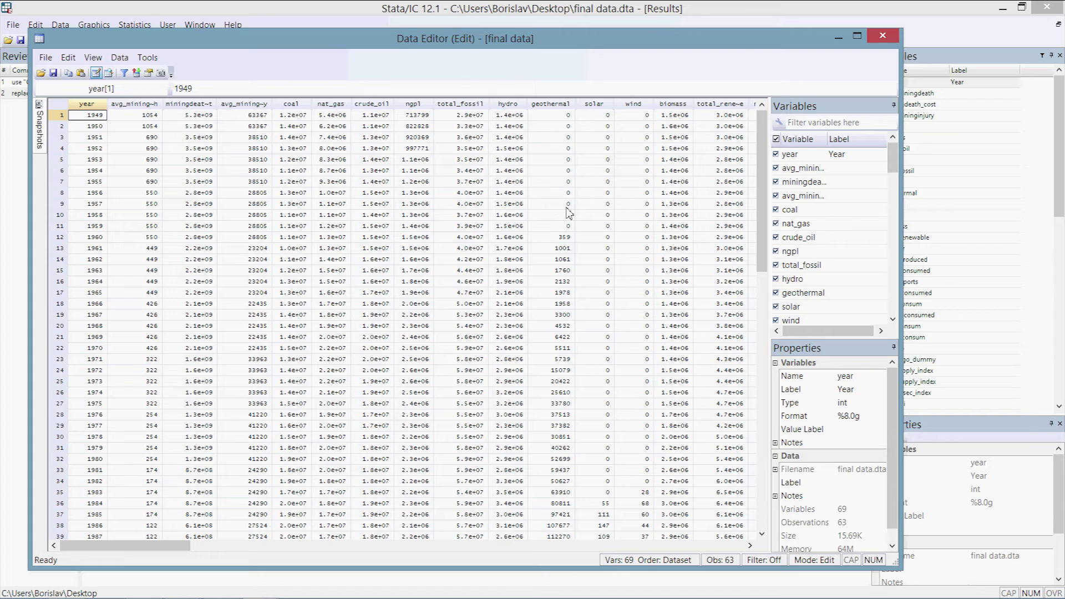
pyautogui.click(548, 227)
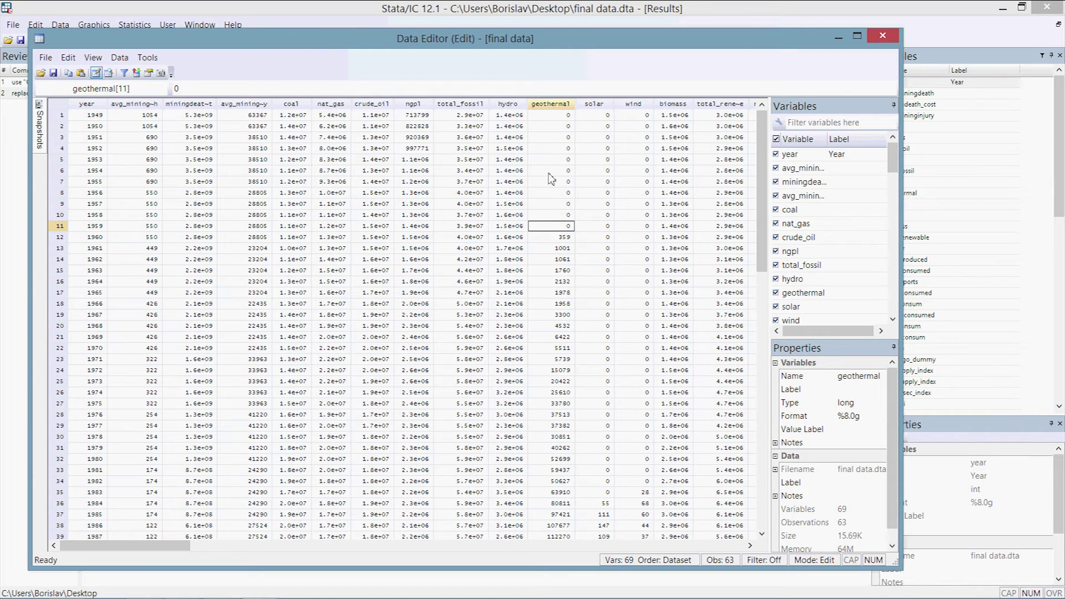
pyautogui.moveTo(149, 551); pyautogui.dragTo(133, 535)
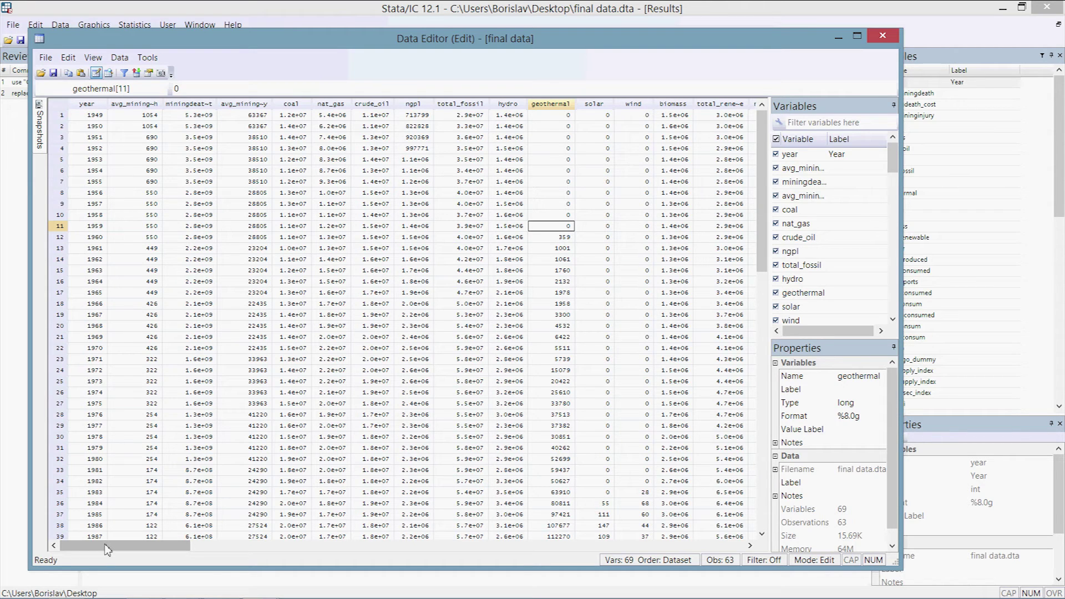
pyautogui.moveTo(107, 549); pyautogui.dragTo(200, 468)
pyautogui.moveTo(331, 193); pyautogui.dragTo(597, 436)
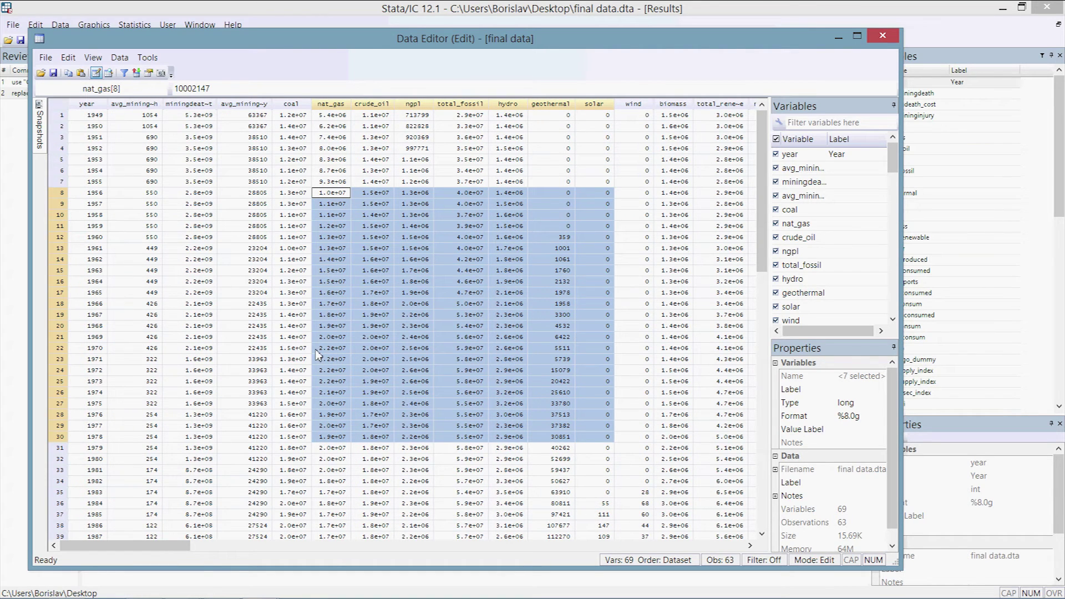
pyautogui.click(304, 326)
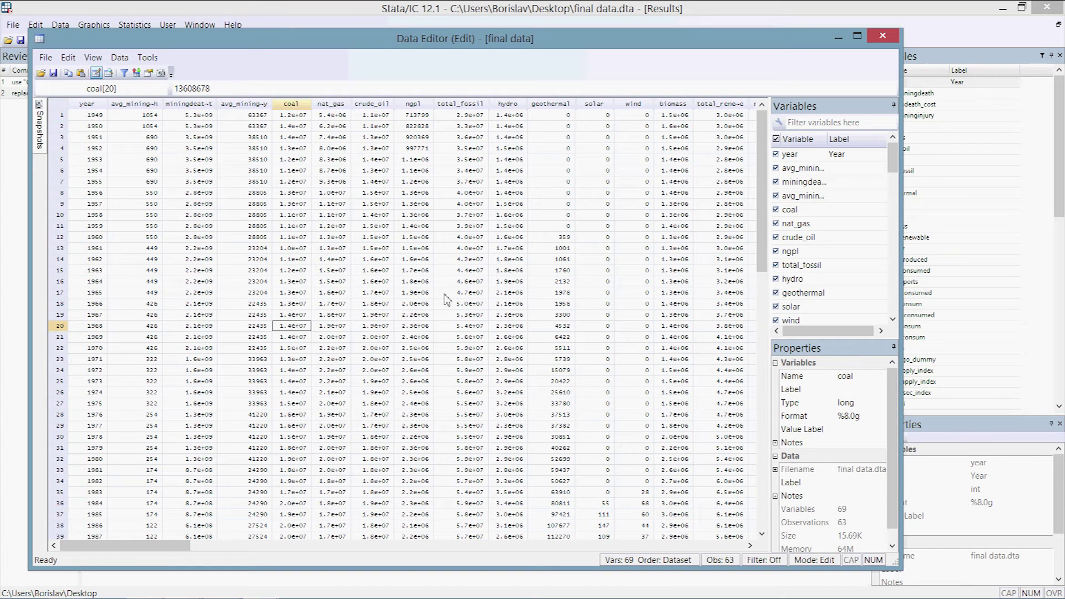
pyautogui.click(883, 36)
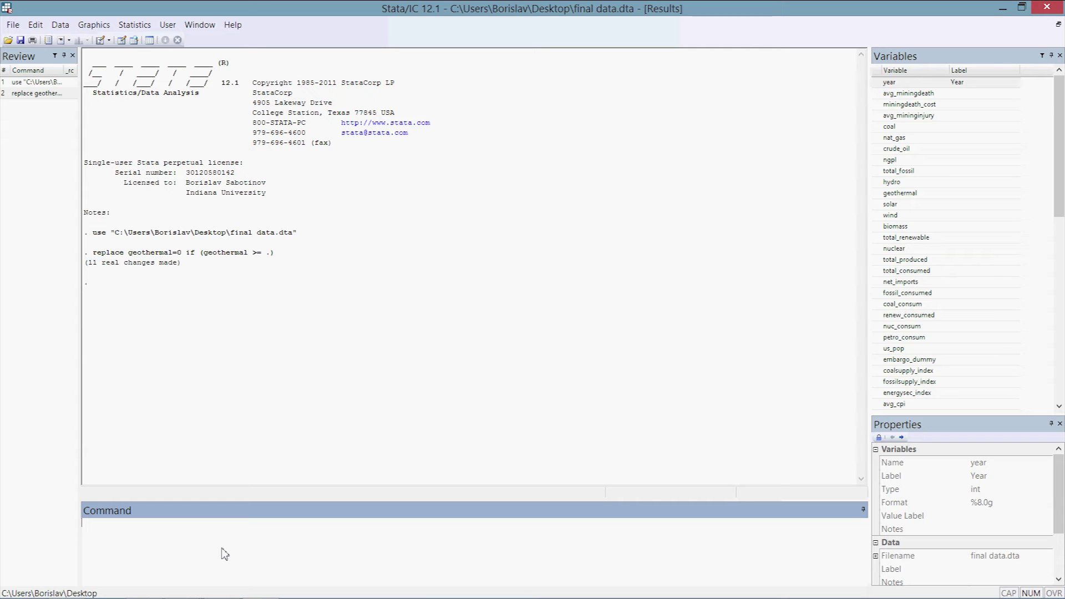
# Clear the dataset from memory, and check in the Data Editor that it is gone.
pyautogui.write('clear')
pyautogui.press('Return')
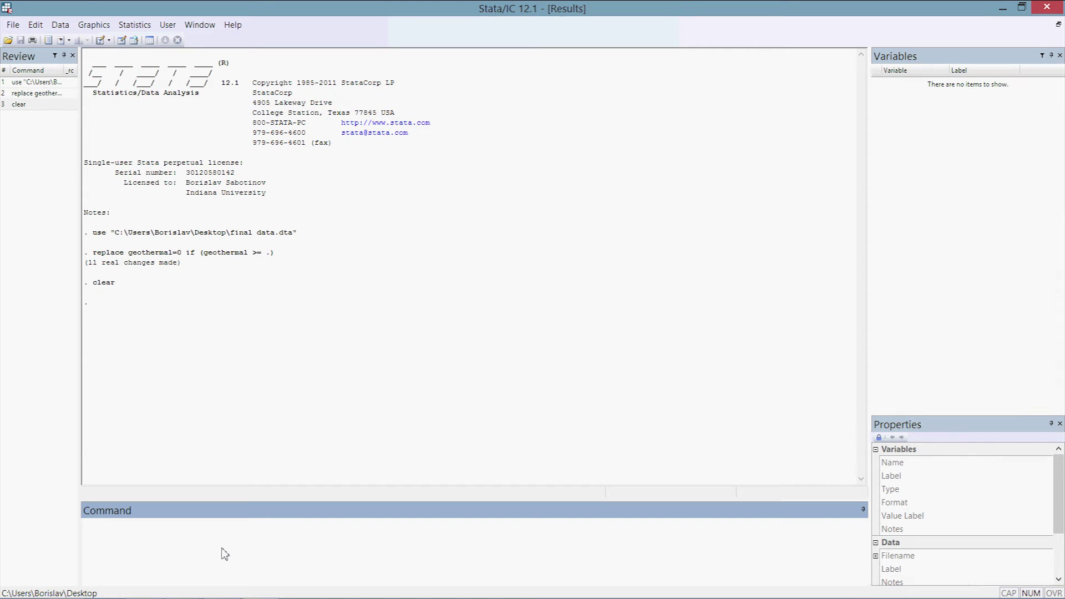
pyautogui.click(111, 43)
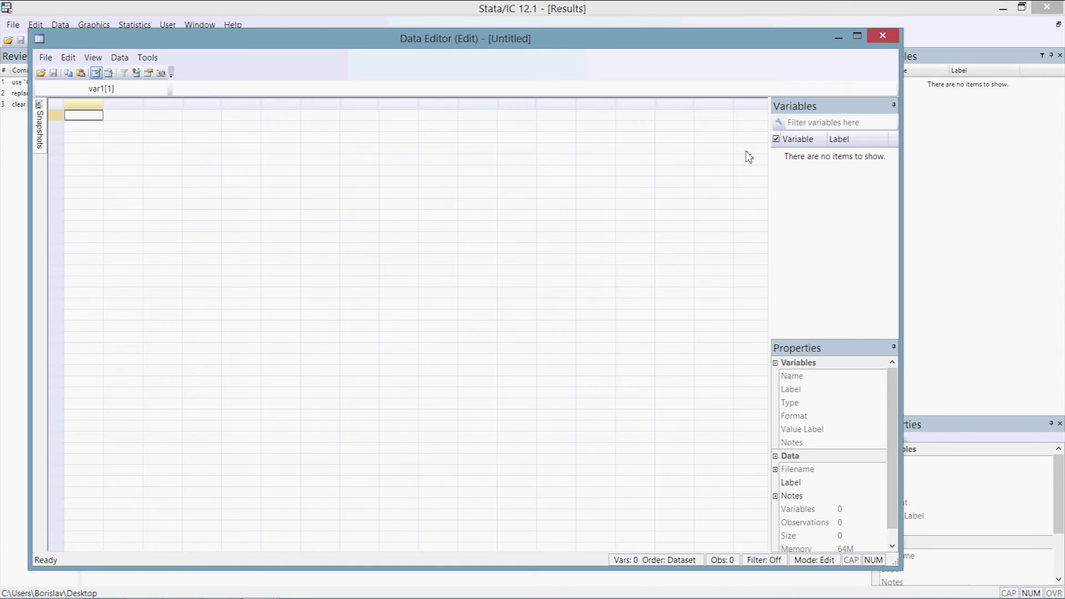
pyautogui.click(882, 36)
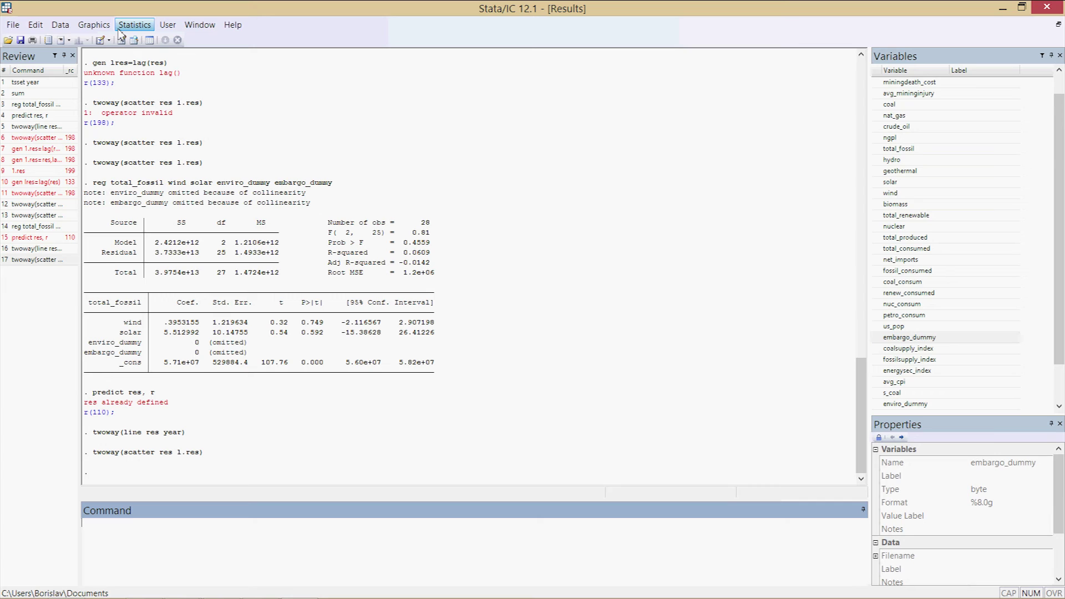
# In the Stata session with the imported energy data, drop the s_coal variable and generate ln_coal as log(coal).
pyautogui.write('drop s_coal')
pyautogui.press('Return')
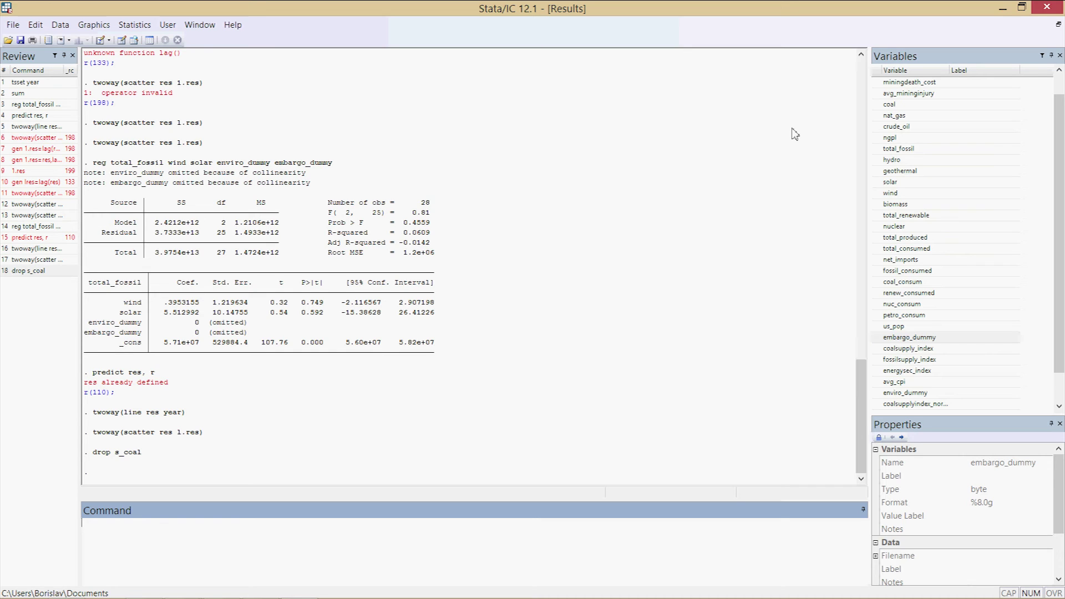
pyautogui.write('gen')
pyautogui.write('ln_g')
pyautogui.press('BackSpace')
pyautogui.write('coal=log(coal)')
pyautogui.press('Return')
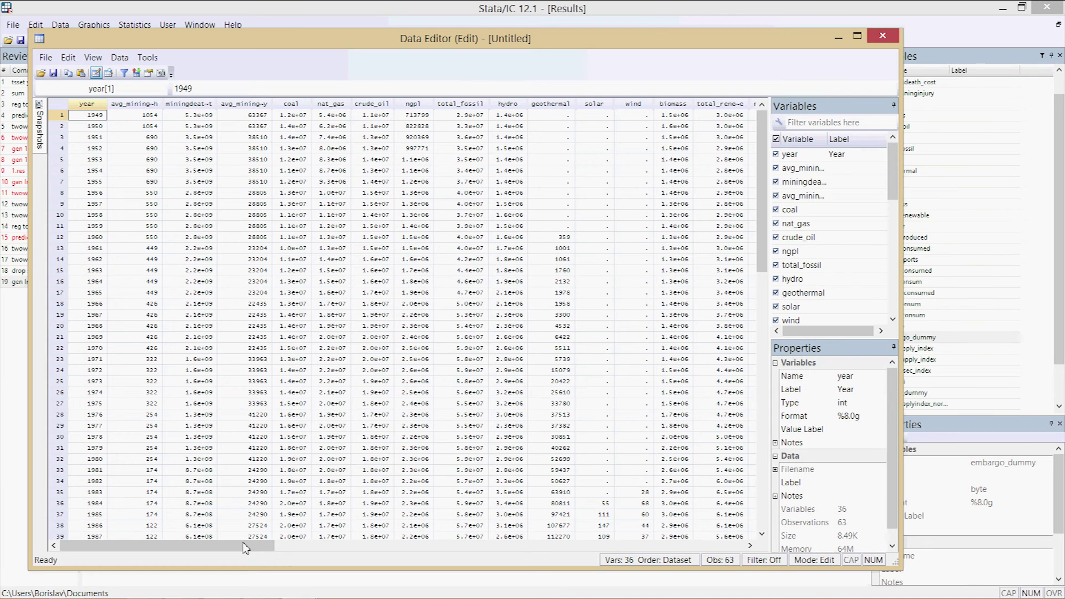
# Inspect the ln_coal values in the Data Editor, and close it.
pyautogui.moveTo(269, 546); pyautogui.dragTo(750, 546)
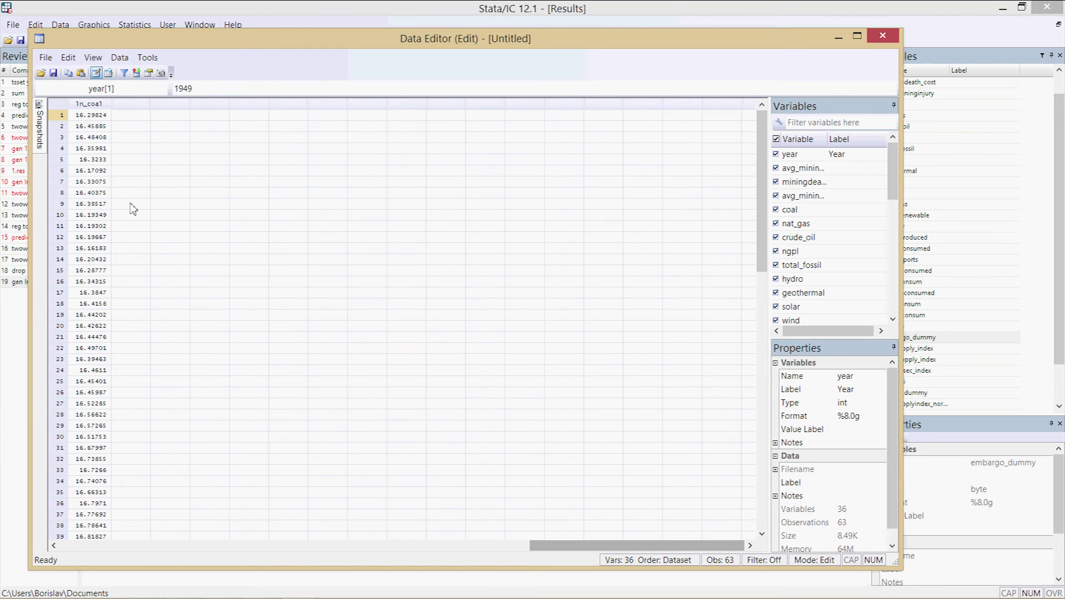
pyautogui.moveTo(88, 115); pyautogui.dragTo(262, 434)
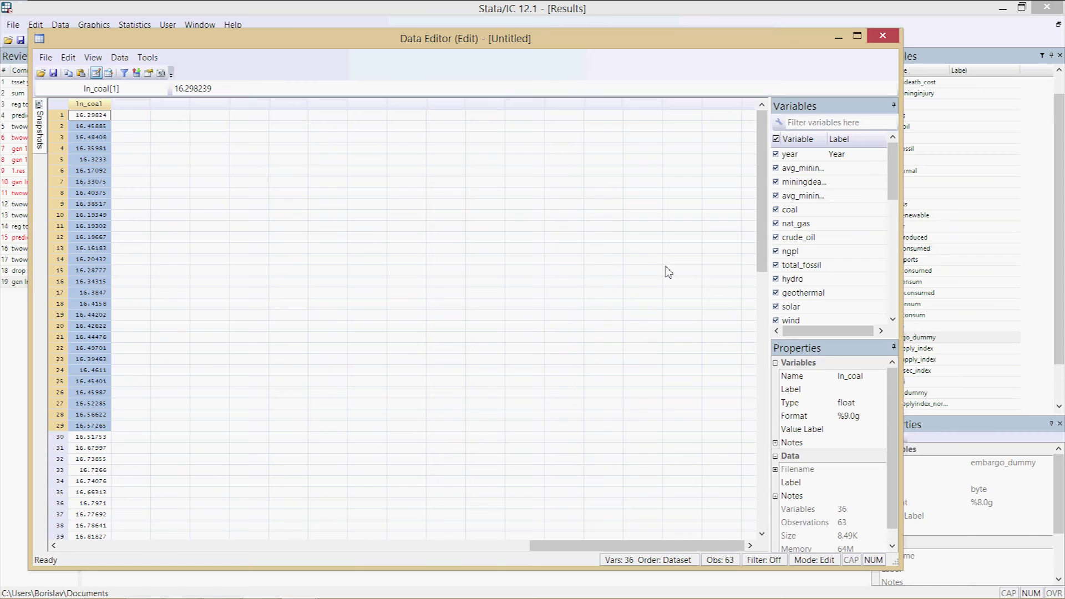
pyautogui.click(882, 36)
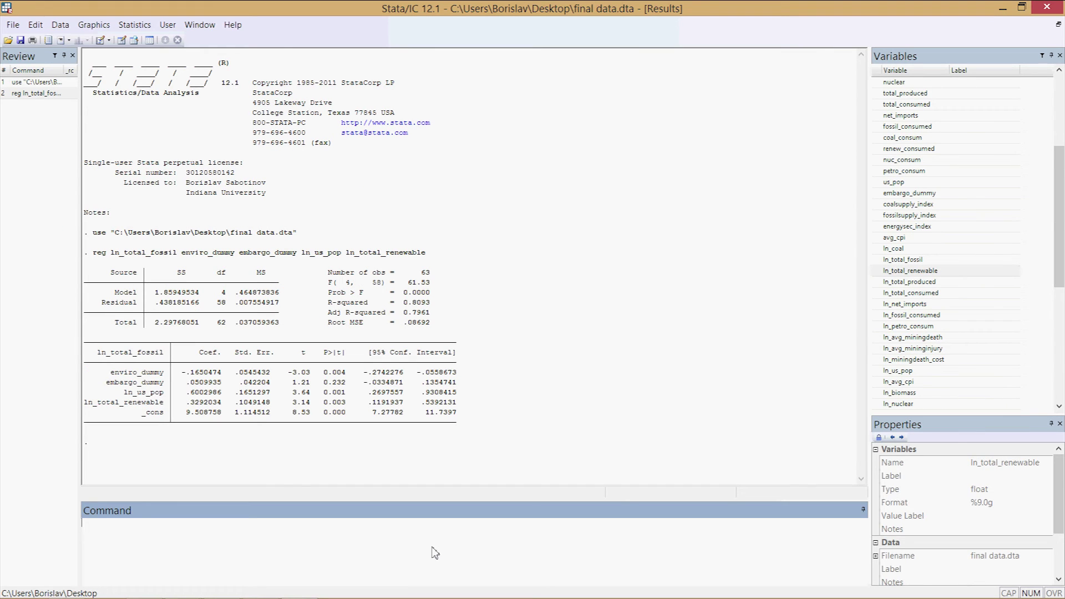
# Review the variable list of final data.dta, and rerun the regression of ln_total_fossil on enviro_dummy, embargo_dummy, ln_us_pop and ln_total_renewable.
pyautogui.moveTo(1062, 188); pyautogui.dragTo(1058, 295)
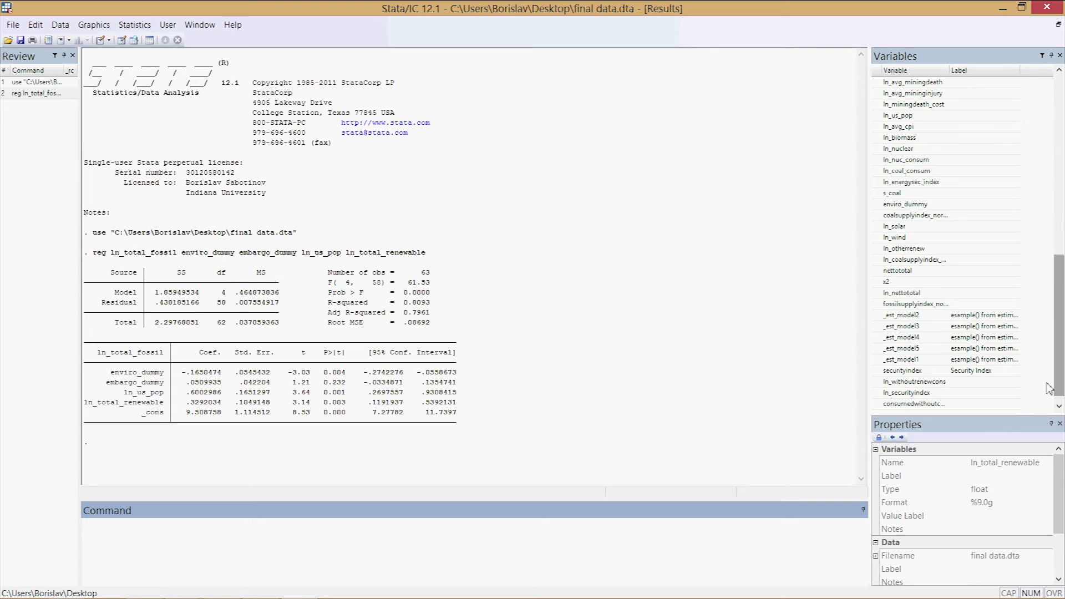
pyautogui.click(1059, 407)
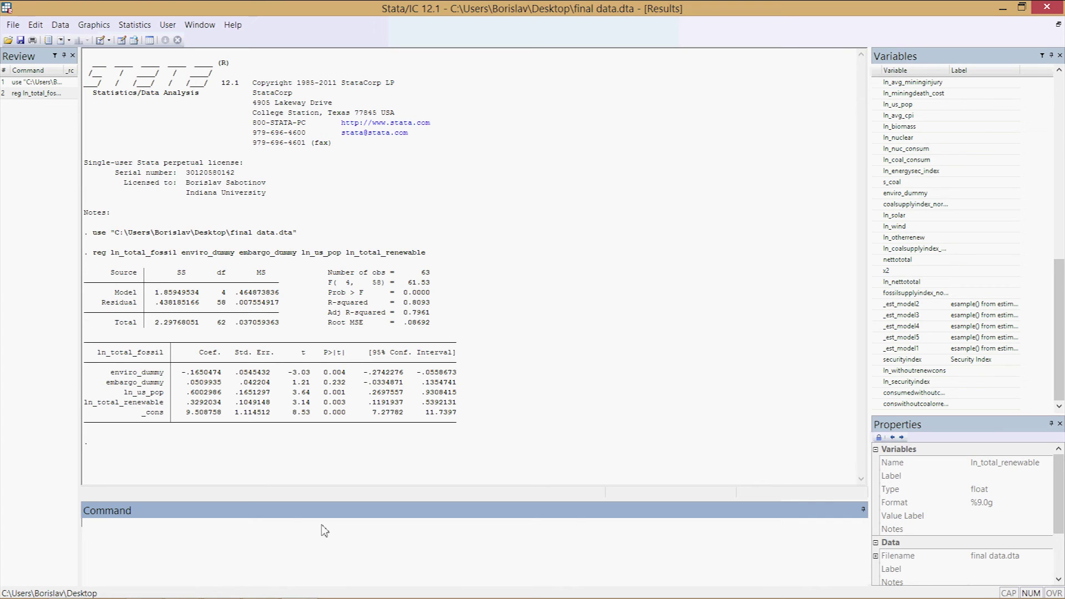
pyautogui.press('pageup')
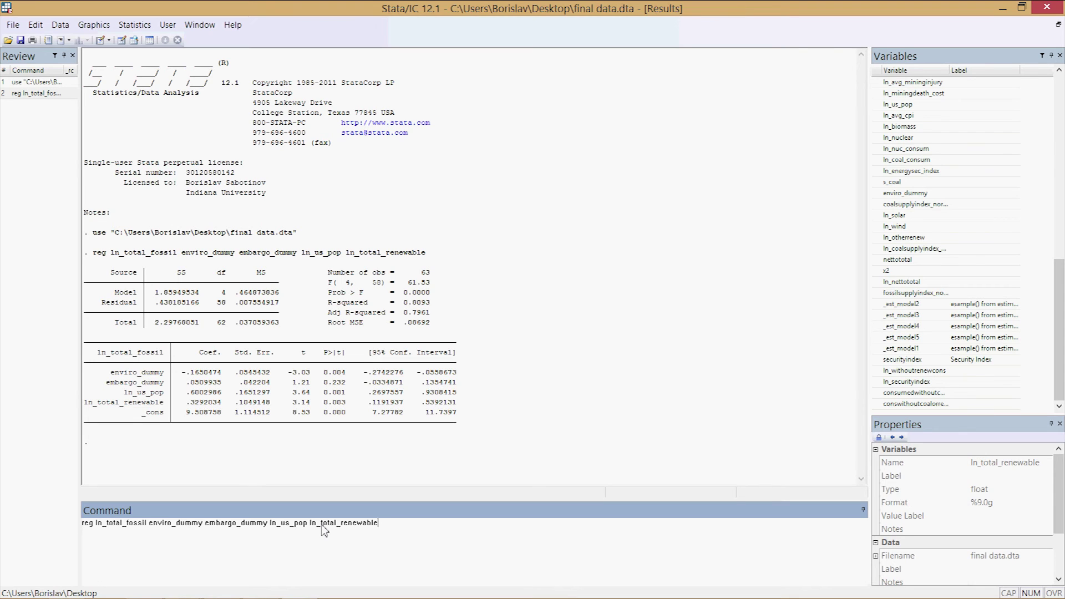
pyautogui.press('pagedown')
pyautogui.press('pageup')
pyautogui.press('pageup')
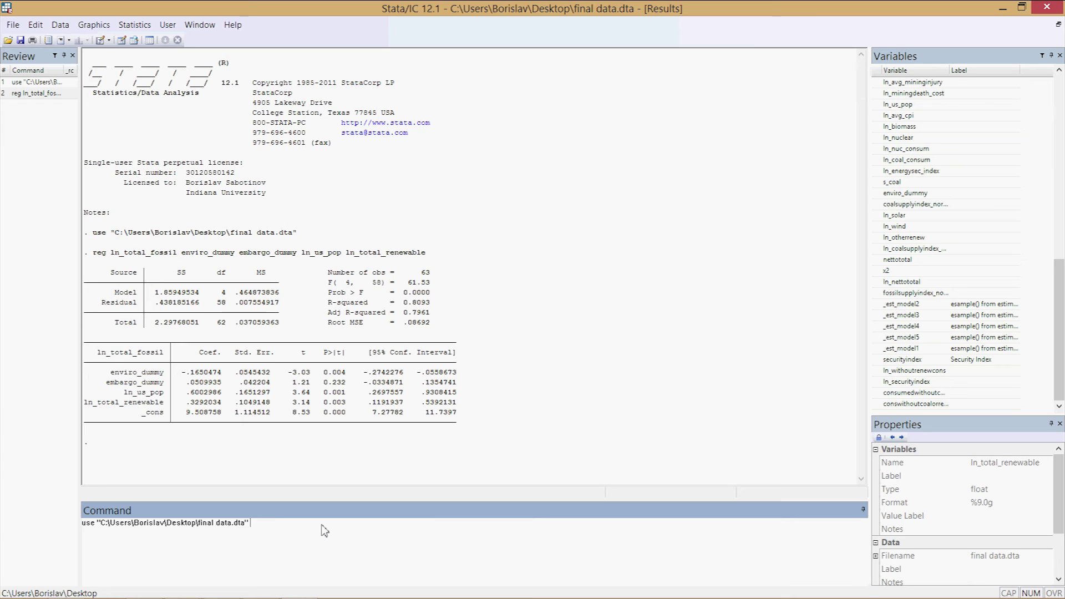
pyautogui.press('pagedown')
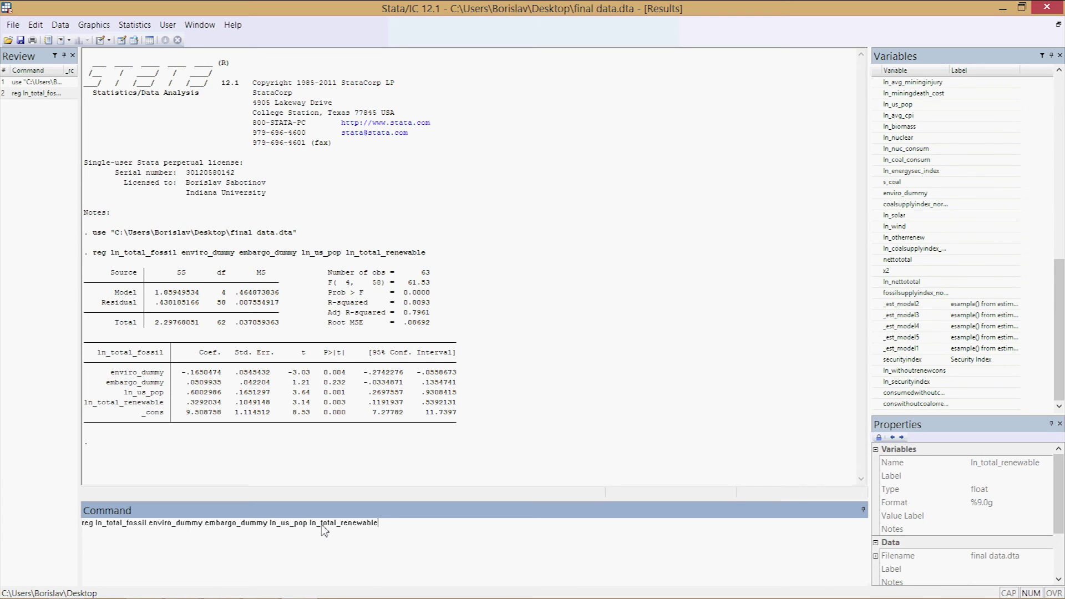
pyautogui.press('Return')
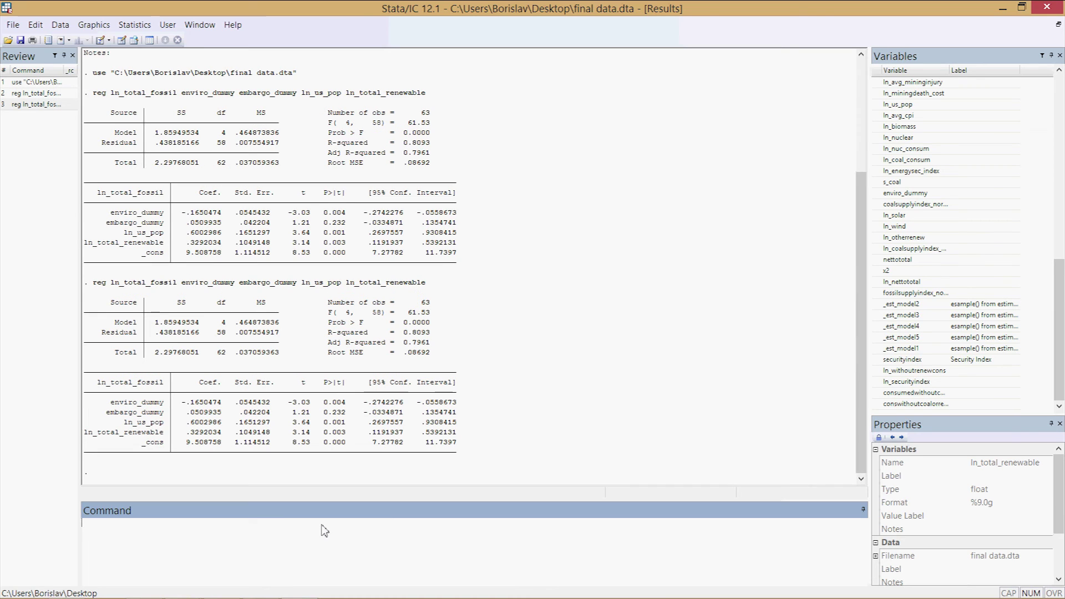